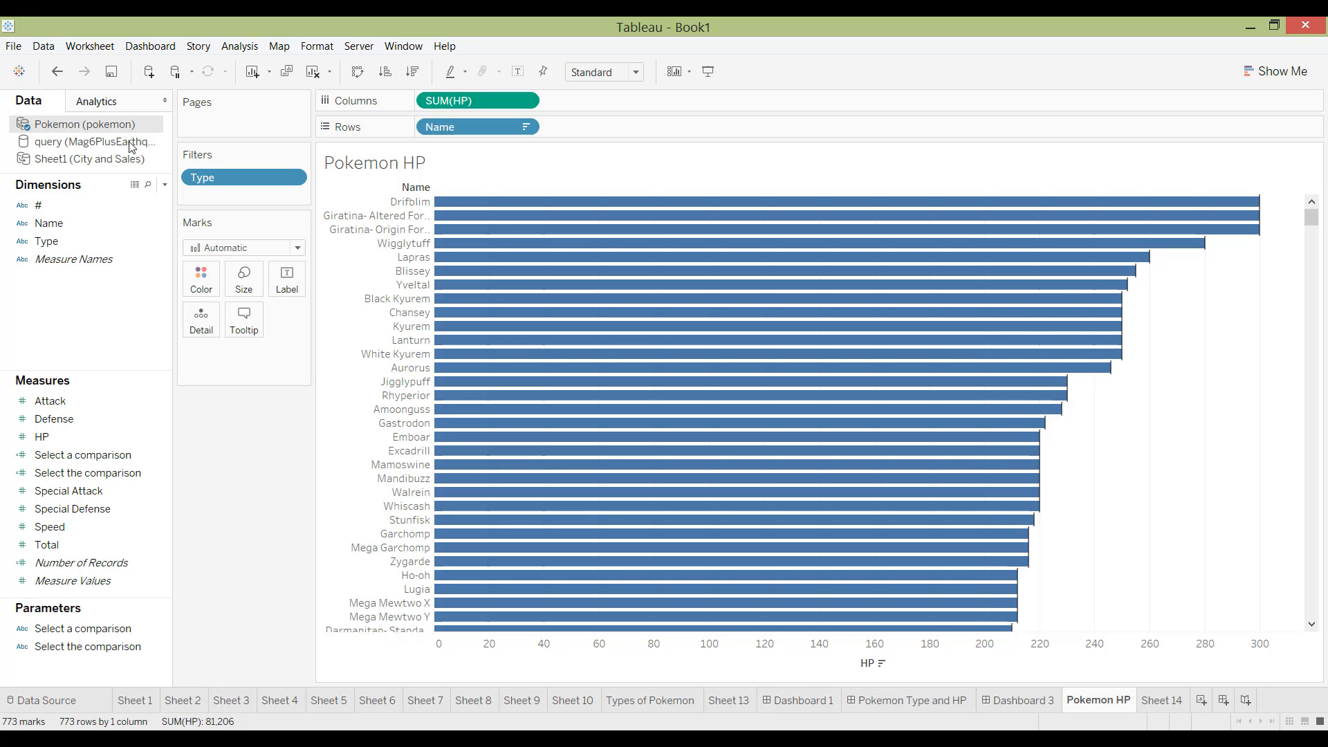
Remove the average reference lines from the bars of the Pokemon HP chart.
{"action": "left_click", "coordinate": [108, 108]}
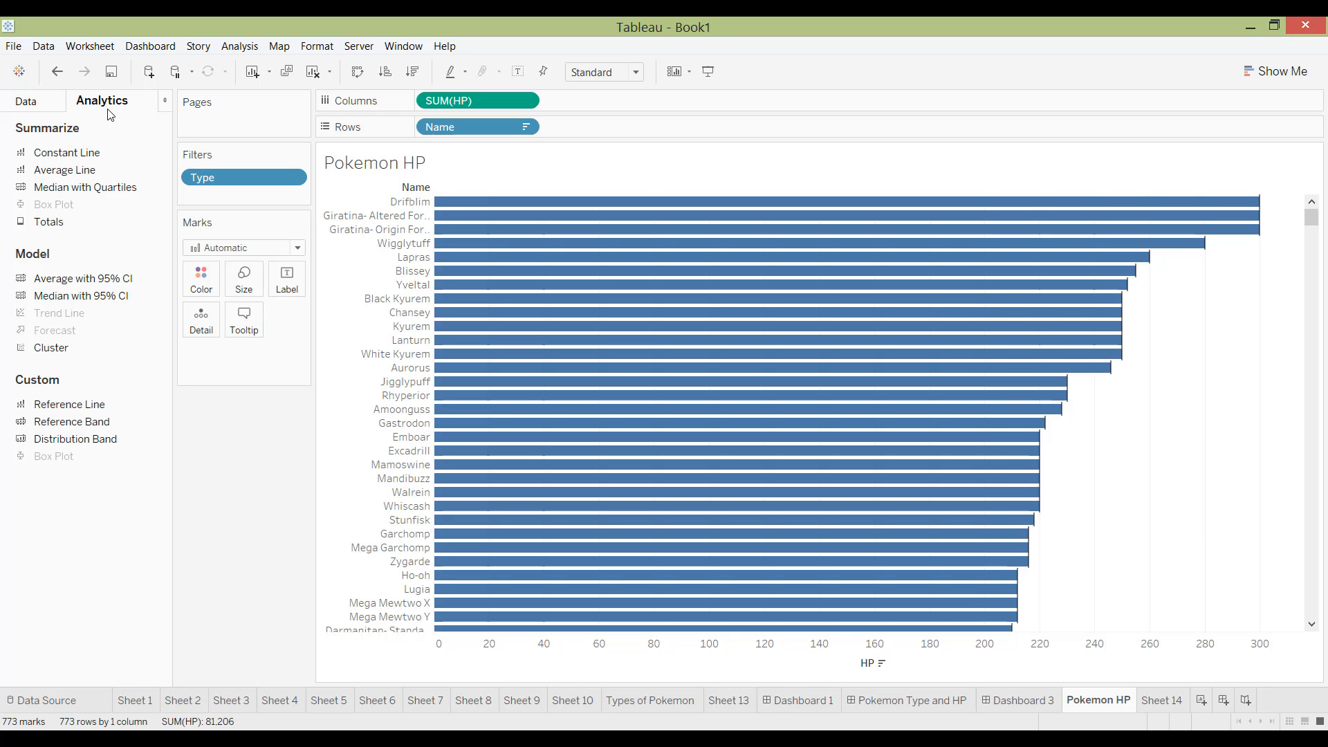
{"action": "mouse_move", "coordinate": [1260, 236]}
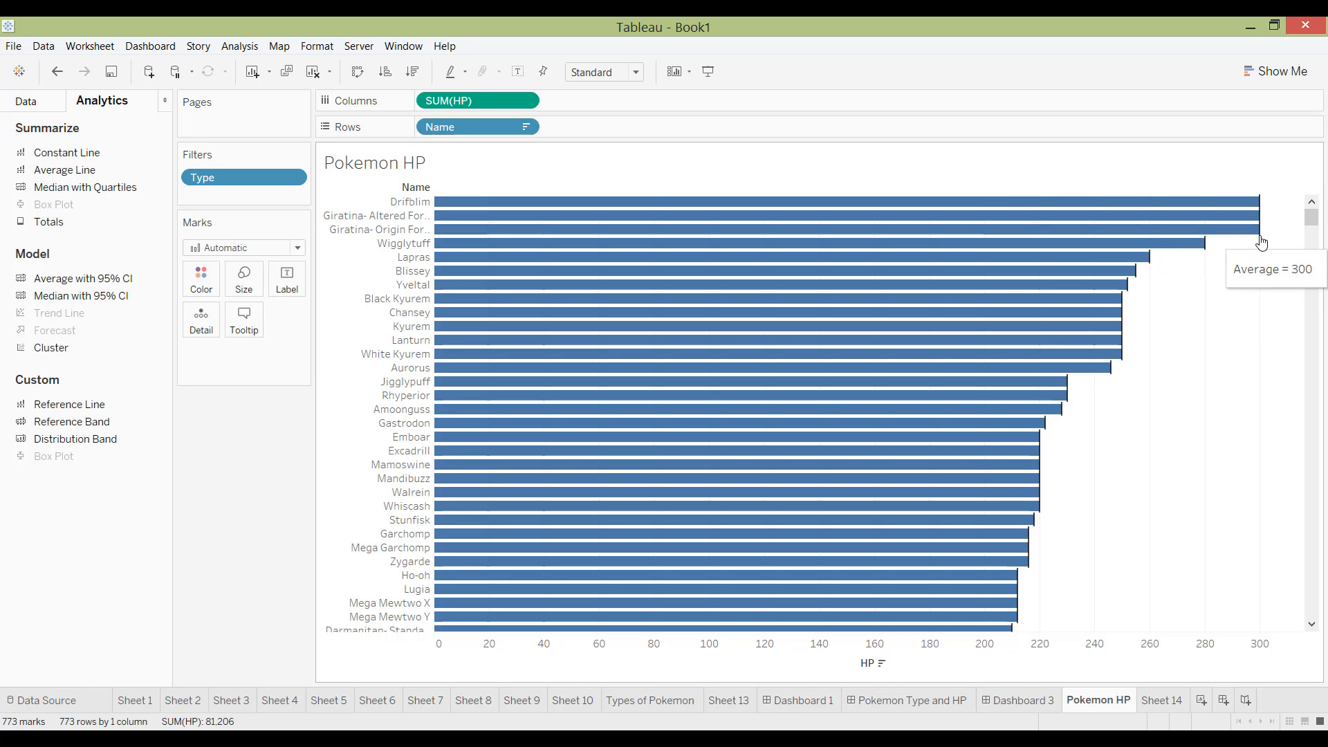
{"action": "left_click", "coordinate": [1260, 240]}
{"action": "left_click", "coordinate": [1299, 259]}
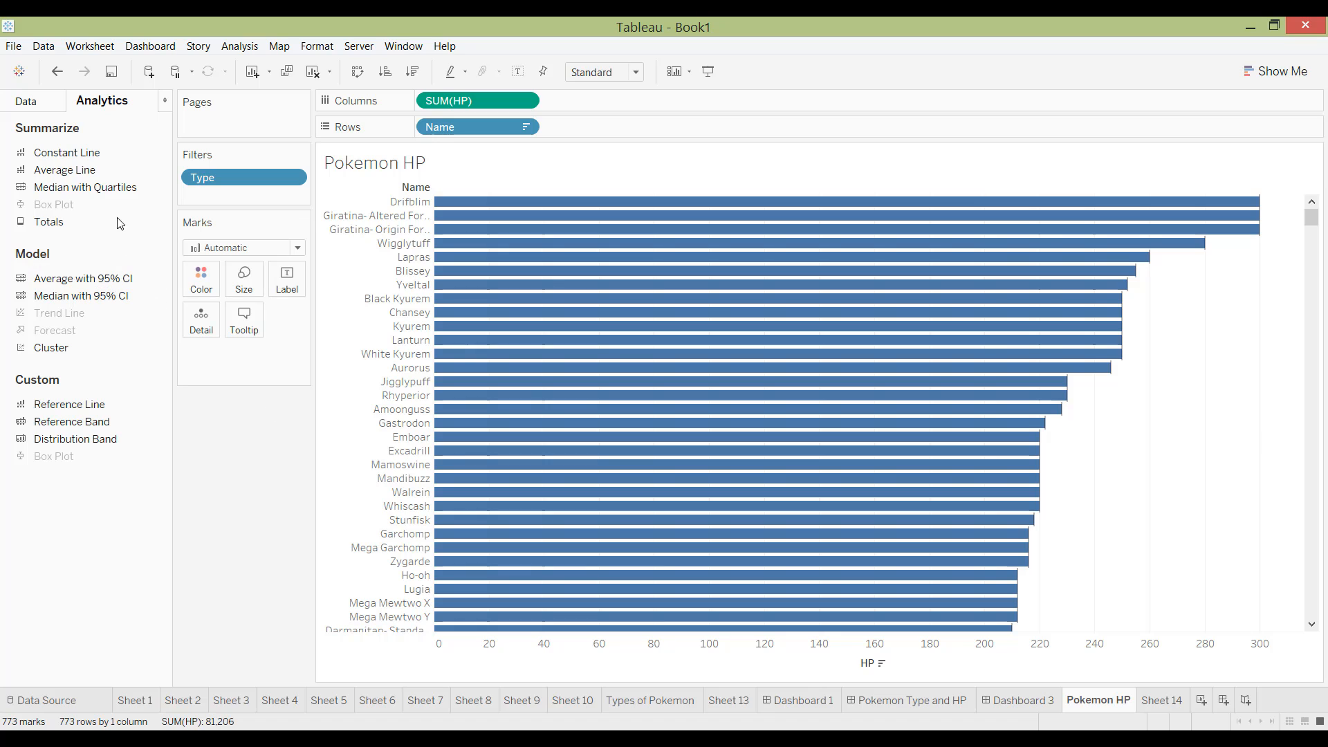
Add a constant line at 90 to the HP bar chart.
{"action": "left_click_drag", "start_coordinate": [108, 158], "coordinate": [458, 204]}
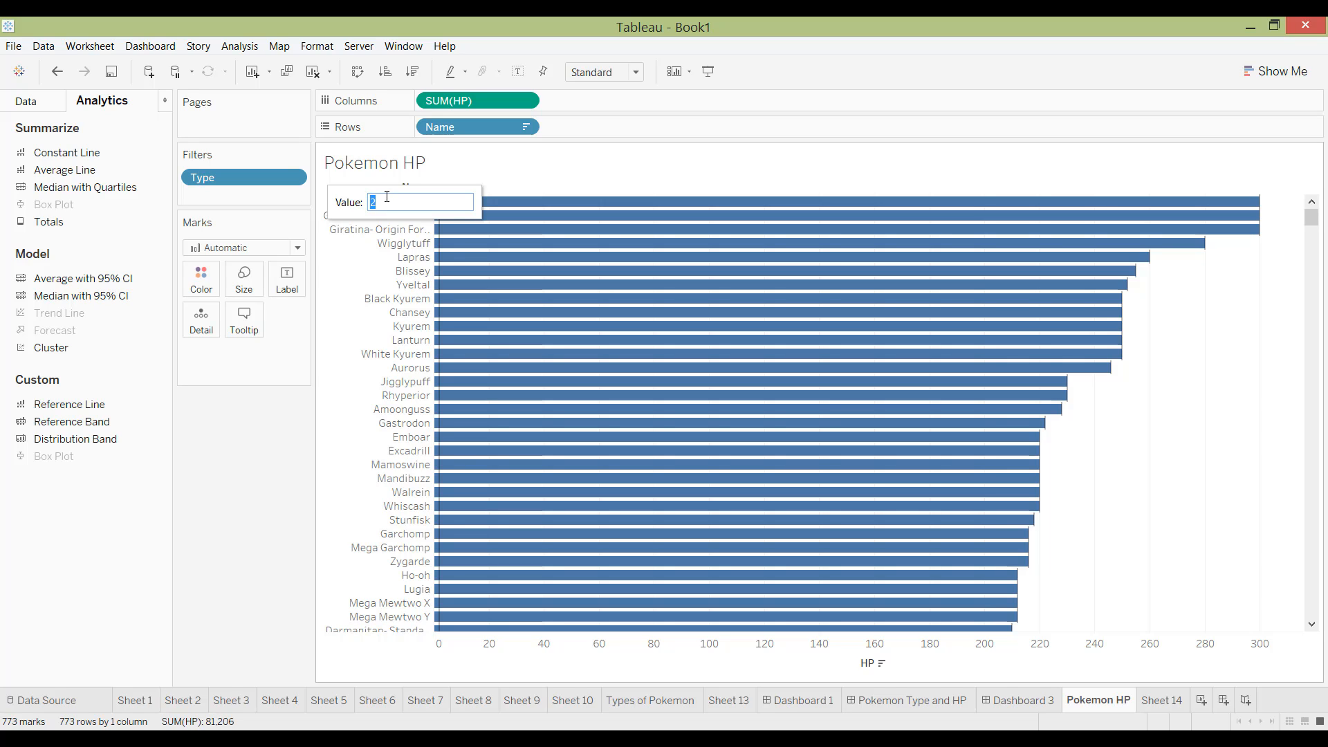
{"action": "key", "text": "BackSpace"}
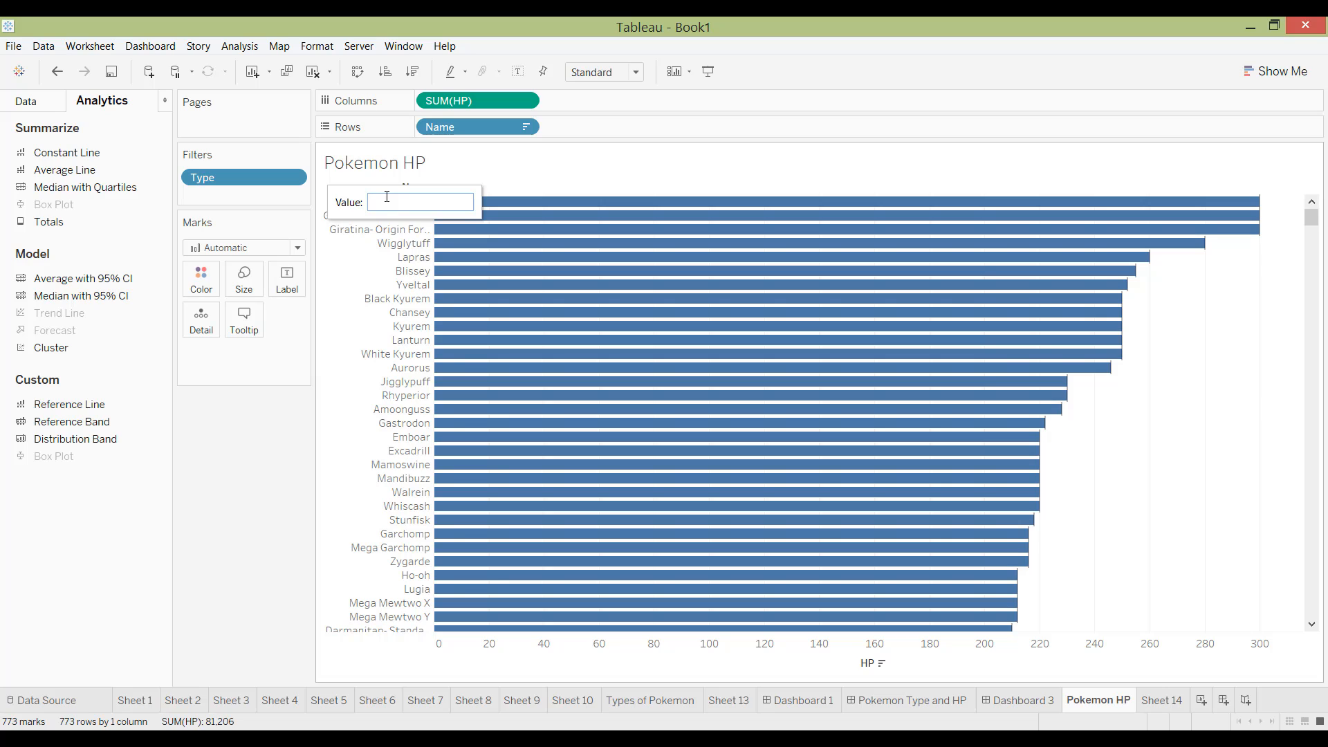
{"action": "type", "text": "90"}
{"action": "key", "text": "Return"}
Remove the constant line from the HP bar chart.
{"action": "mouse_move", "coordinate": [687, 241]}
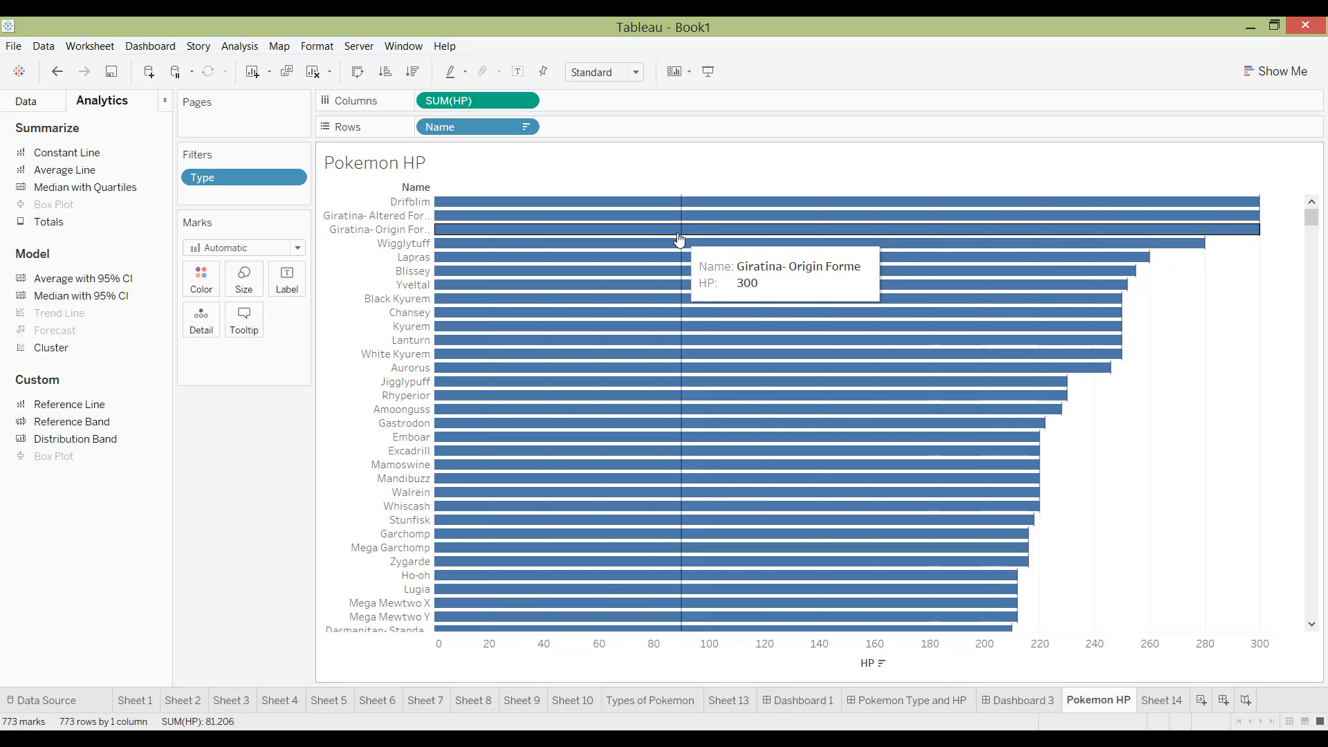
{"action": "mouse_move", "coordinate": [682, 265]}
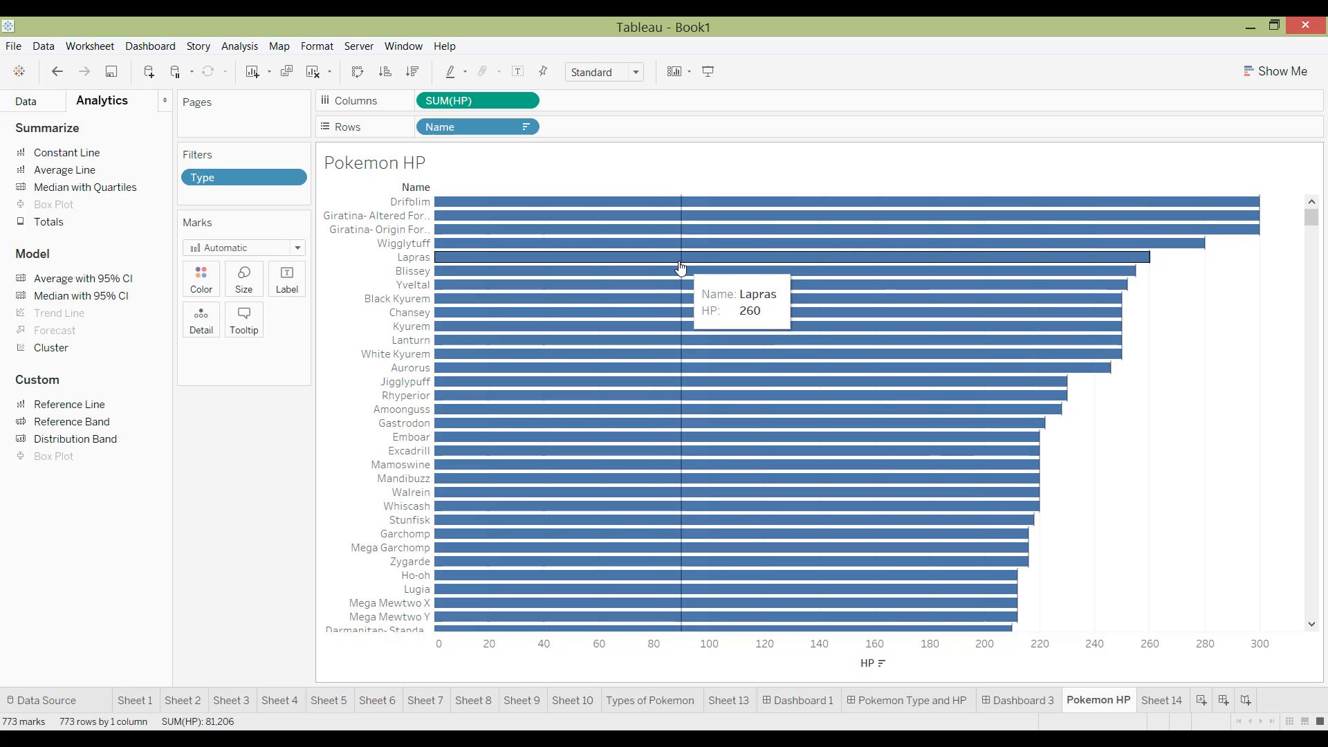
{"action": "left_click", "coordinate": [683, 271]}
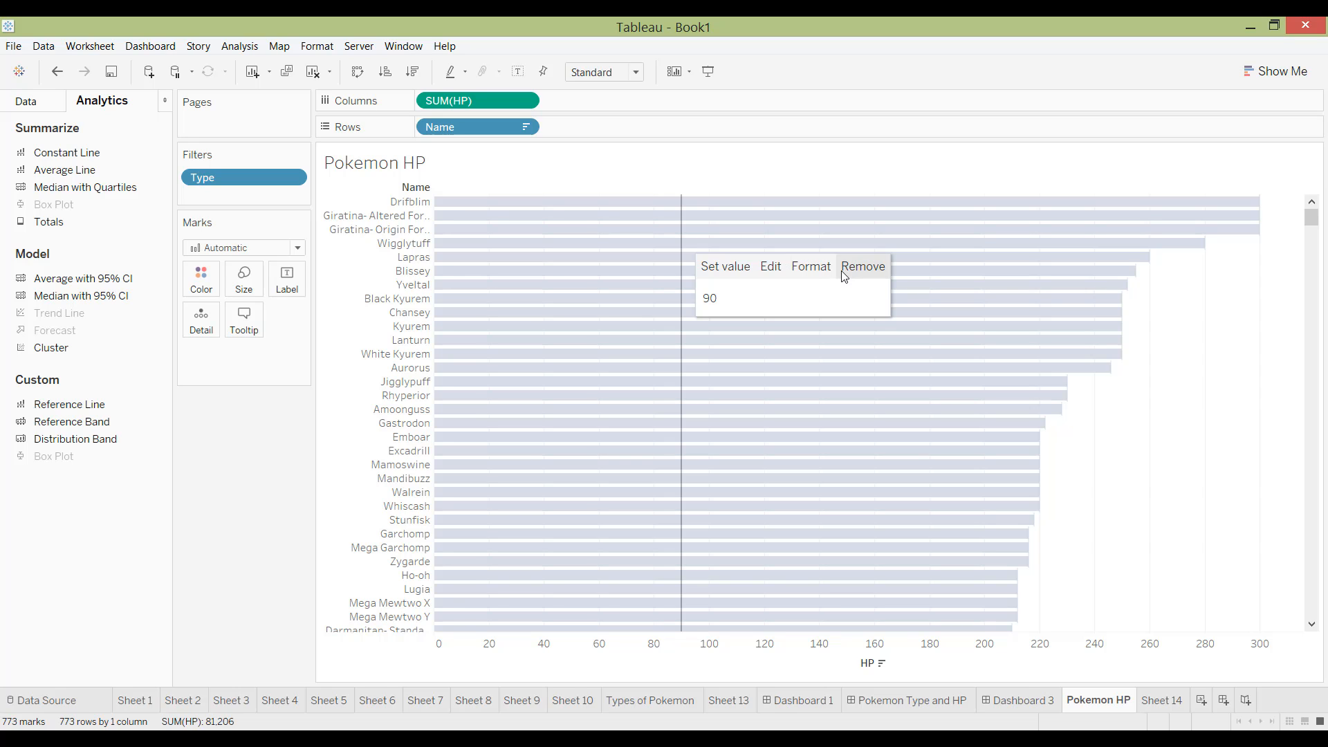
{"action": "left_click", "coordinate": [862, 267]}
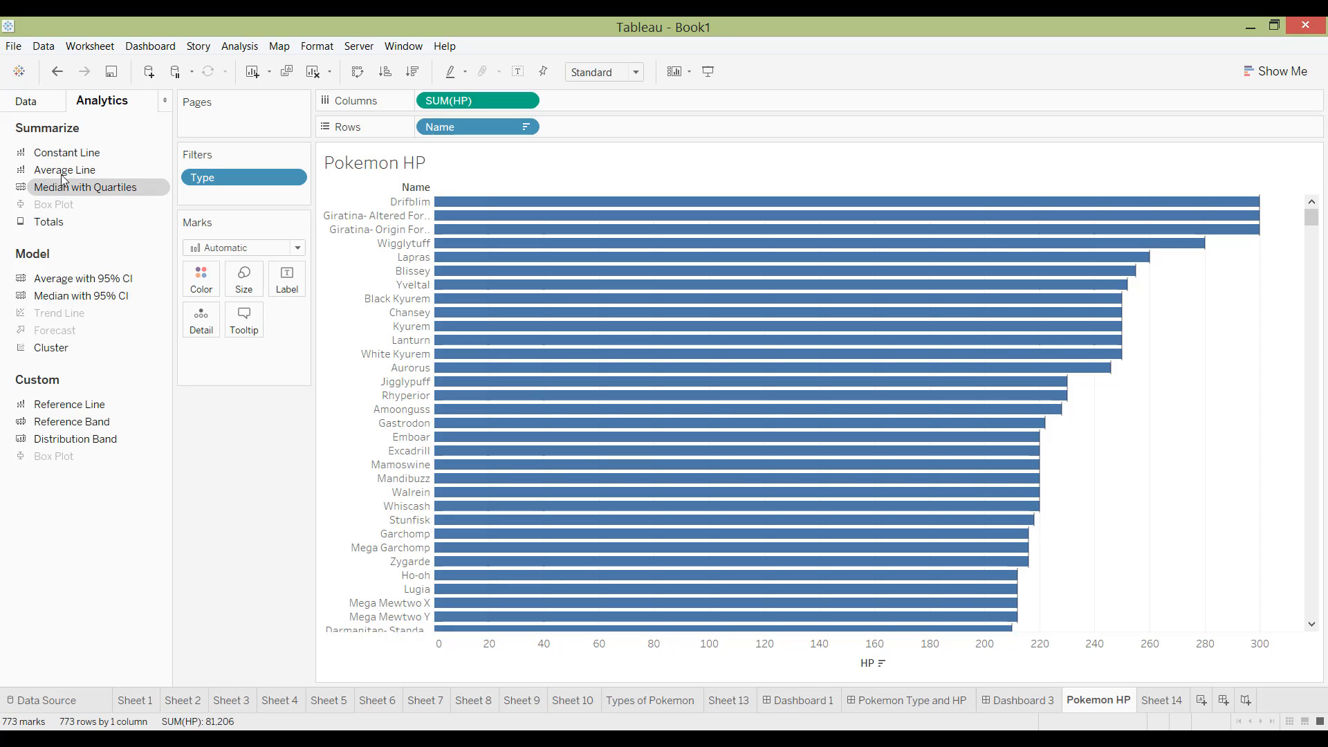
Add an average line for each bar and a median with quartiles to the HP bar chart.
{"action": "left_click_drag", "start_coordinate": [60, 193], "coordinate": [581, 217]}
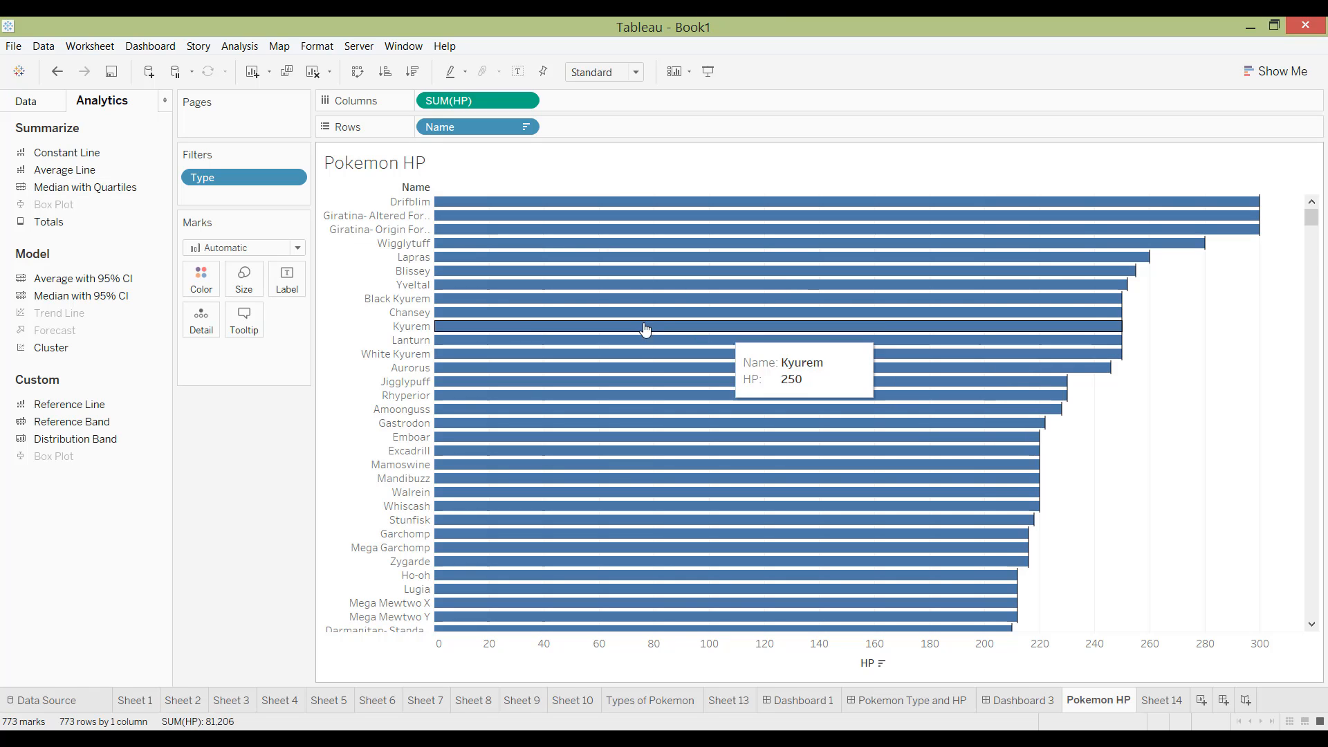
{"action": "left_click_drag", "start_coordinate": [97, 189], "coordinate": [504, 210]}
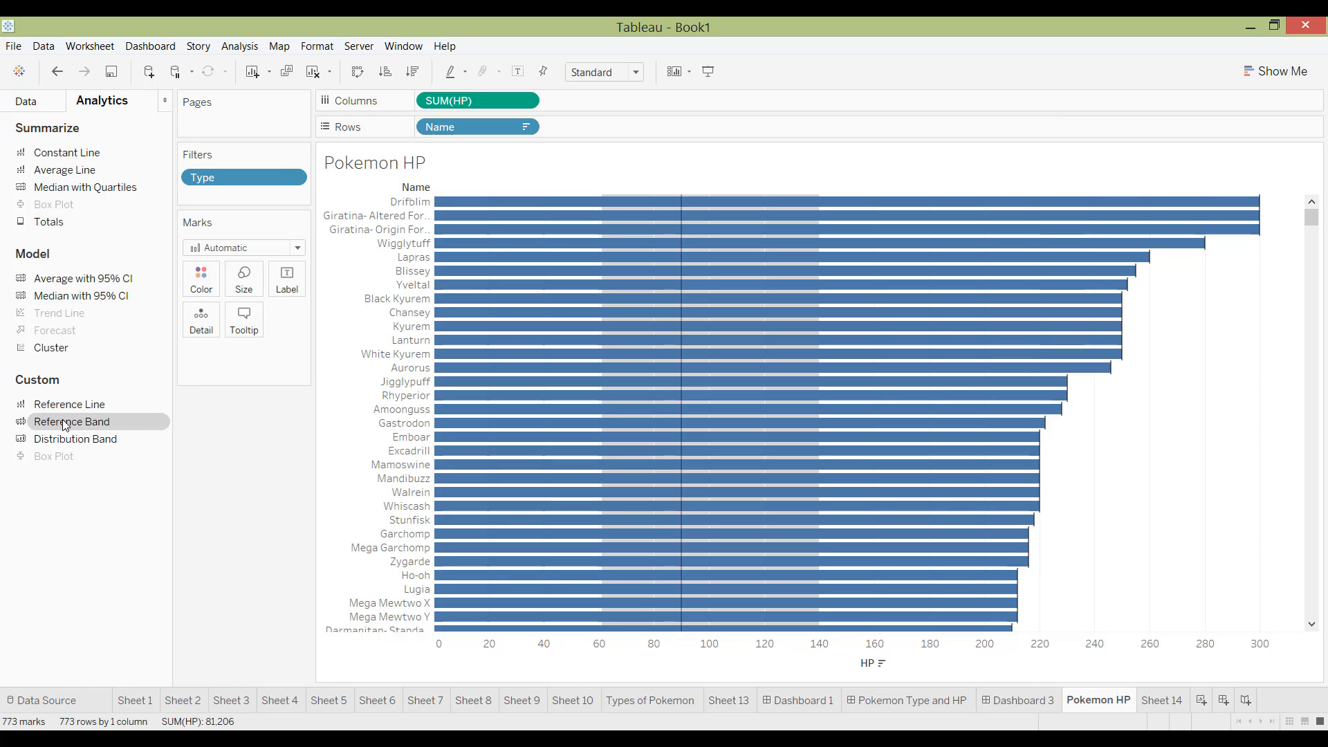
Add a custom distribution band to the HP chart, try its line and band types, and apply it as a box plot.
{"action": "left_click_drag", "start_coordinate": [61, 444], "coordinate": [513, 210]}
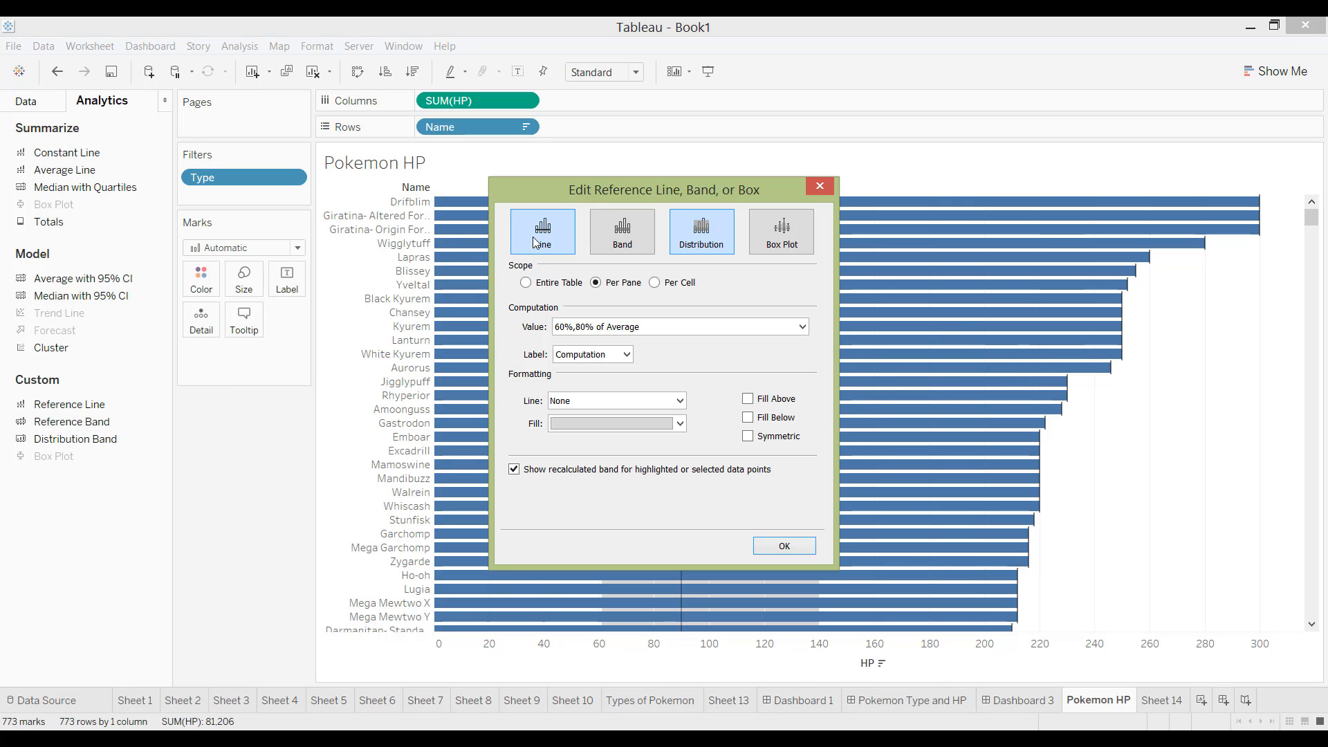
{"action": "left_click", "coordinate": [620, 232]}
{"action": "left_click", "coordinate": [555, 231]}
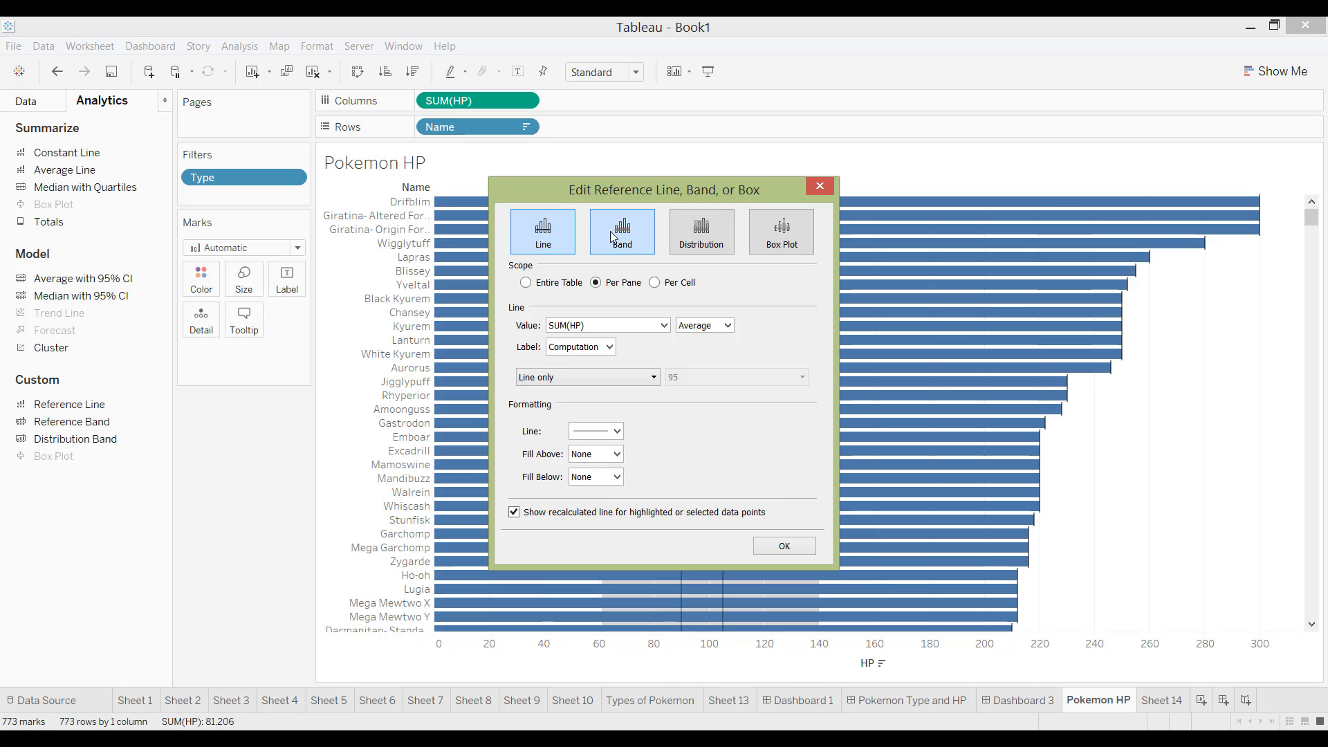
{"action": "left_click", "coordinate": [612, 231]}
{"action": "left_click", "coordinate": [806, 235]}
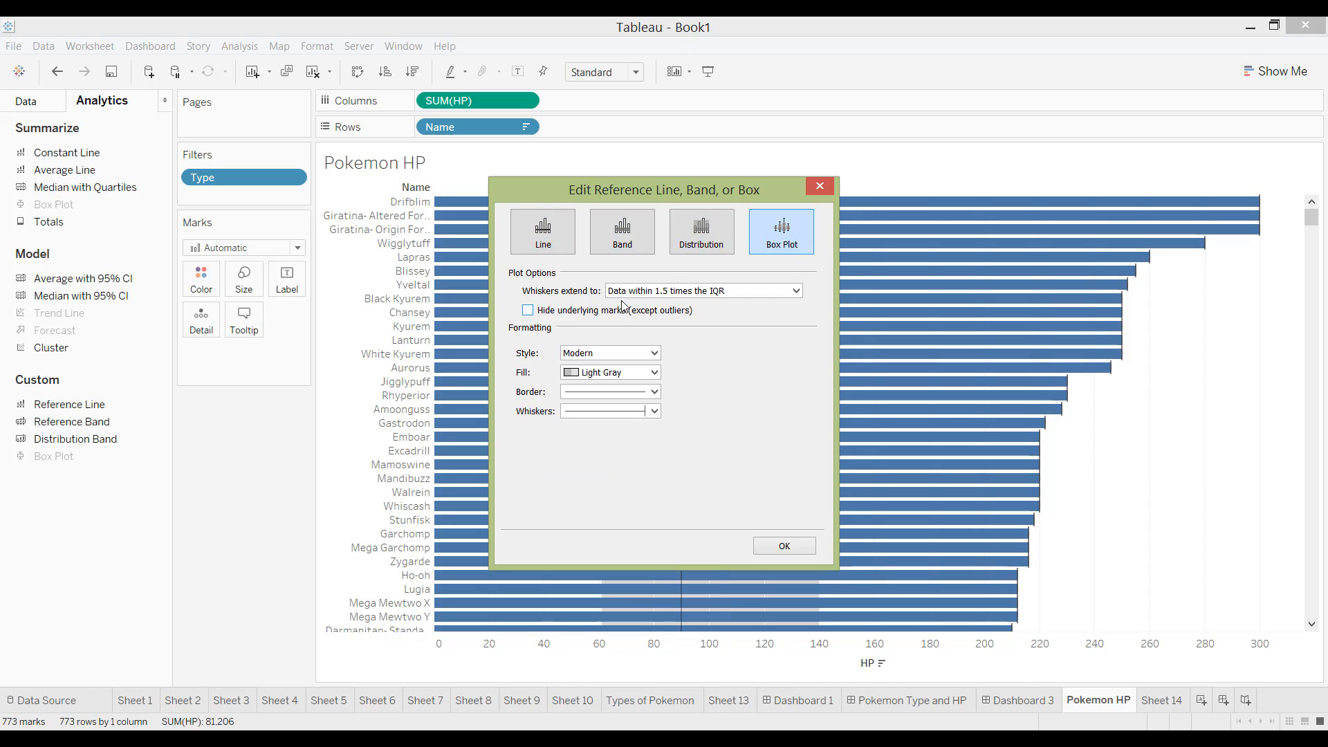
{"action": "left_click", "coordinate": [797, 544]}
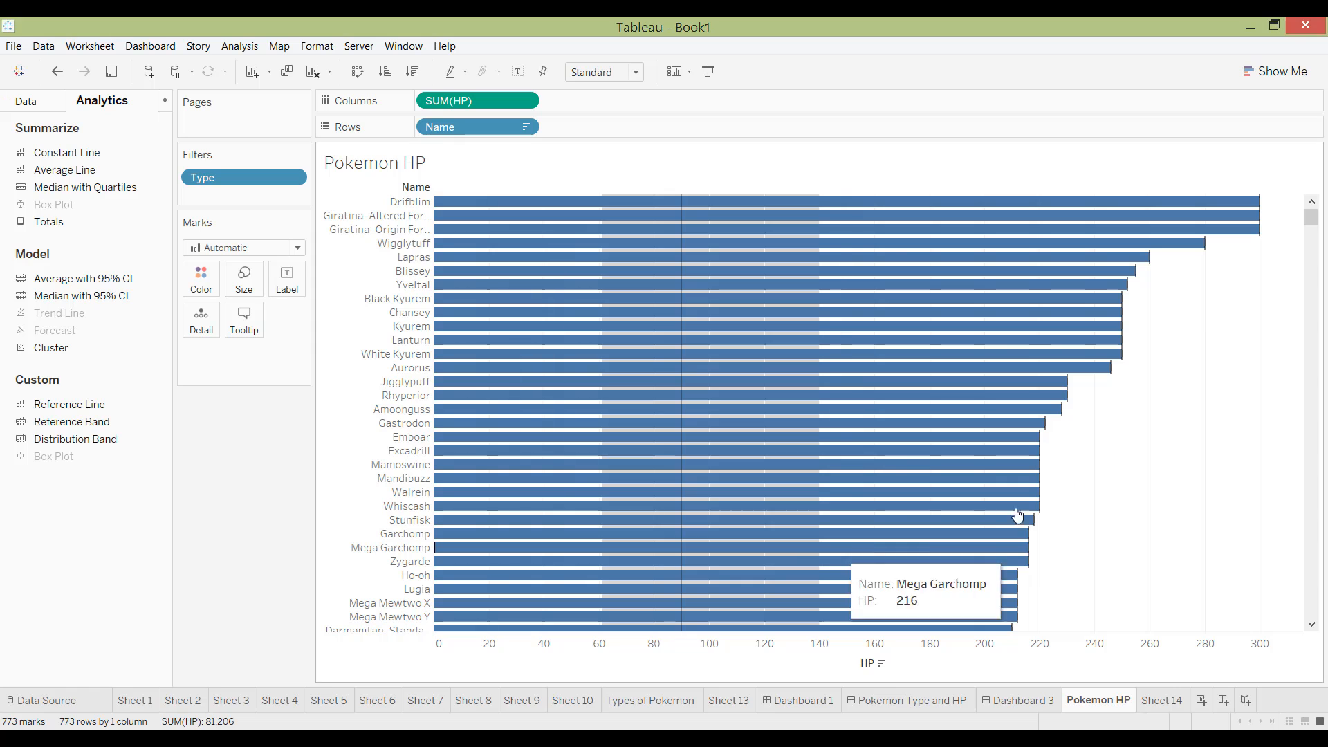
On Sheet 14, remove the trend lines and the existing clusters from the Attack versus Defense scatter plot.
{"action": "left_click", "coordinate": [1165, 699]}
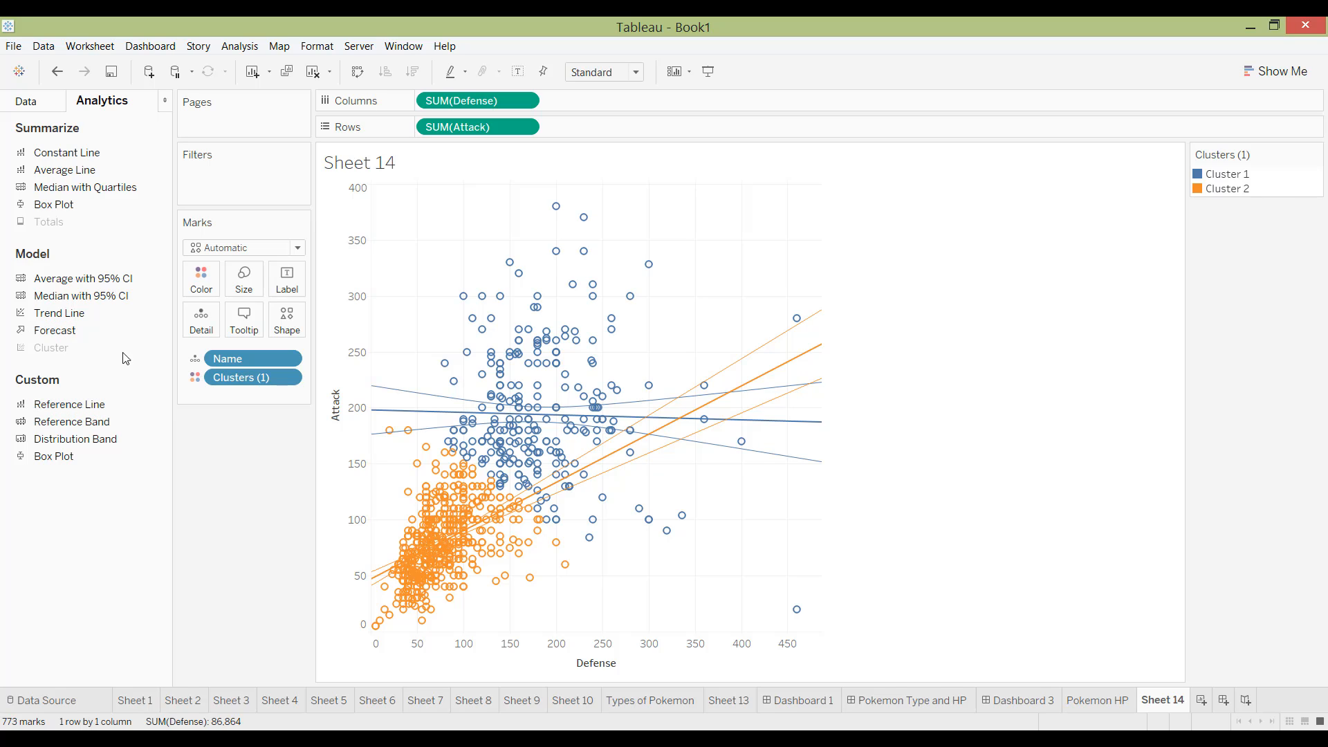
{"action": "left_click", "coordinate": [769, 386]}
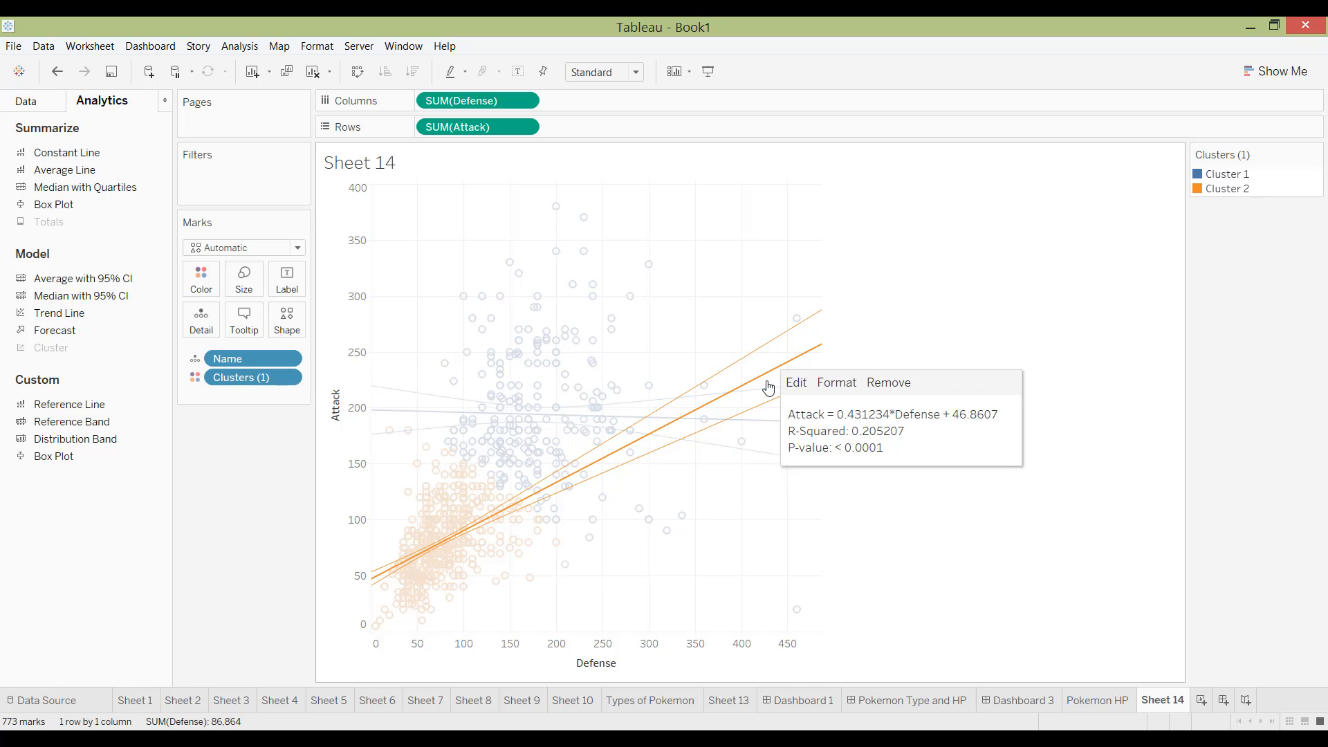
{"action": "left_click", "coordinate": [907, 392]}
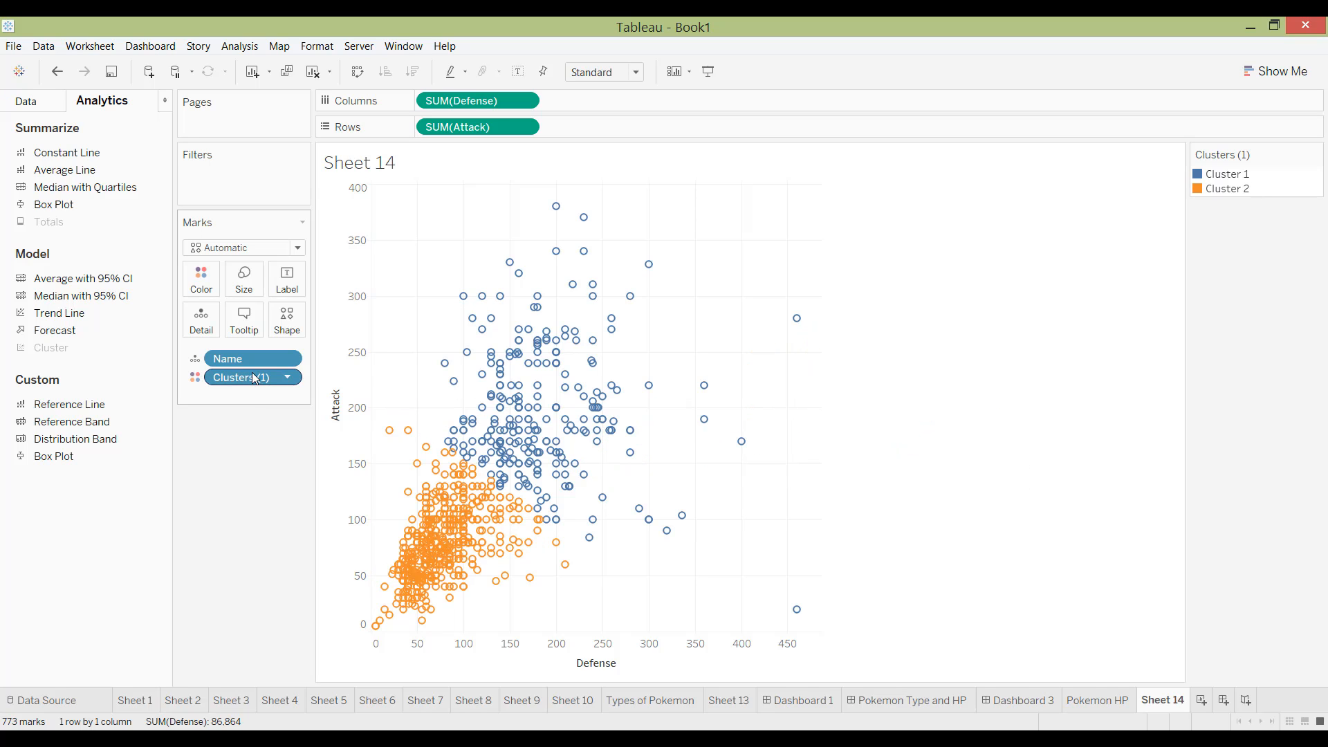
{"action": "left_click_drag", "start_coordinate": [254, 378], "coordinate": [216, 476]}
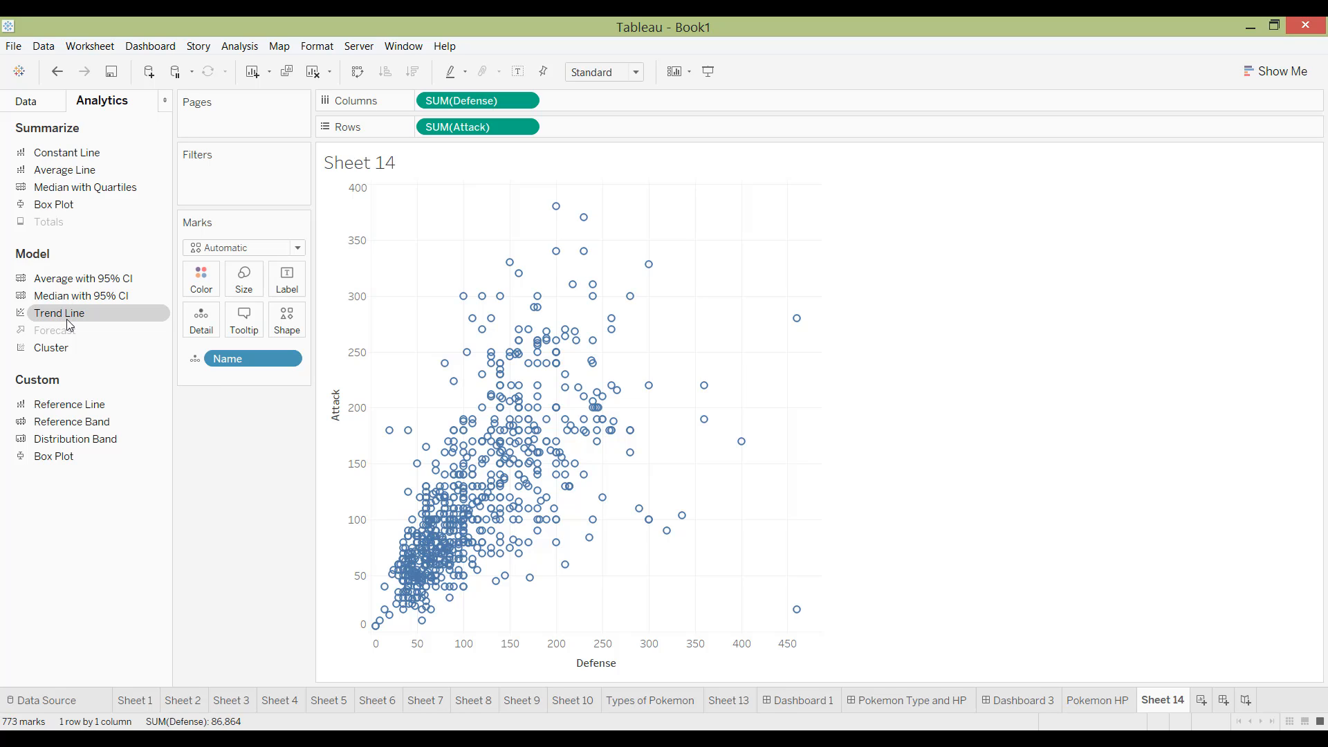
Add a linear trend line to the Attack versus Defense scatter plot and inspect its equation and fit statistics.
{"action": "left_click_drag", "start_coordinate": [50, 318], "coordinate": [471, 251]}
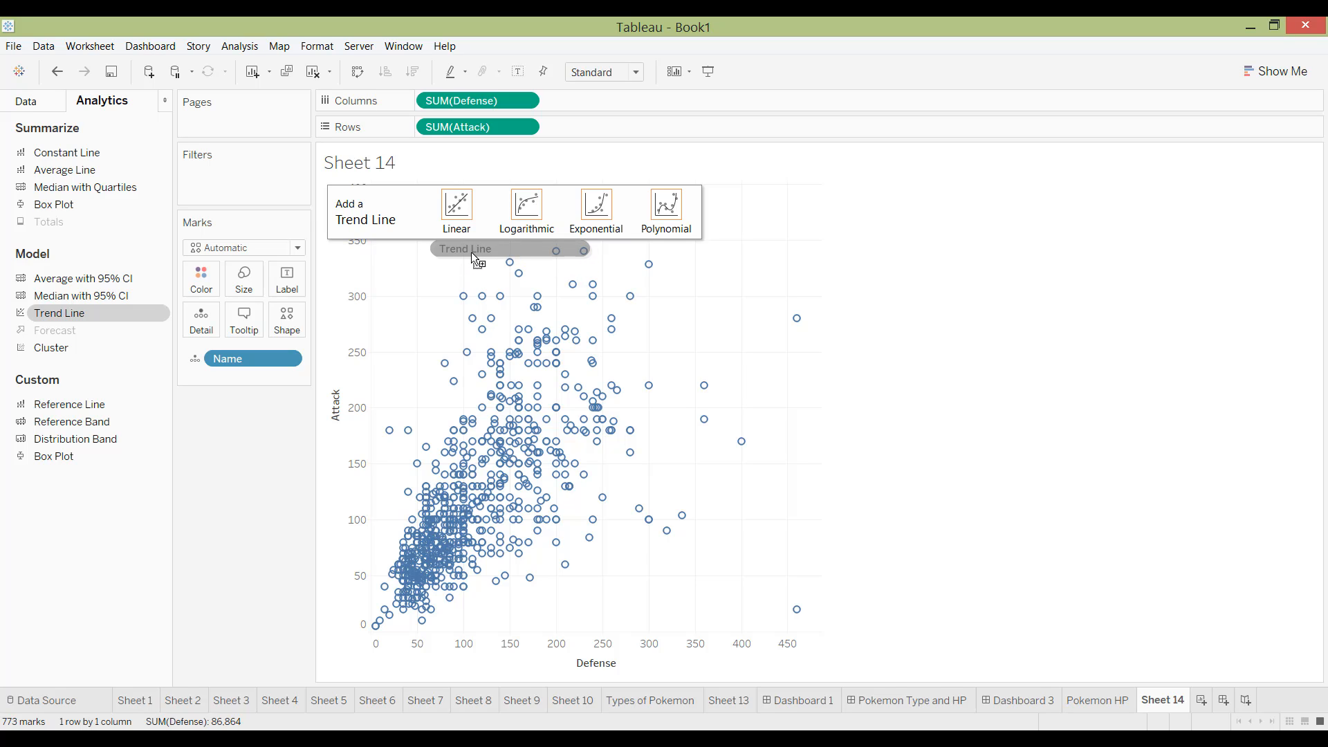
{"action": "left_click_drag", "start_coordinate": [471, 252], "coordinate": [462, 222]}
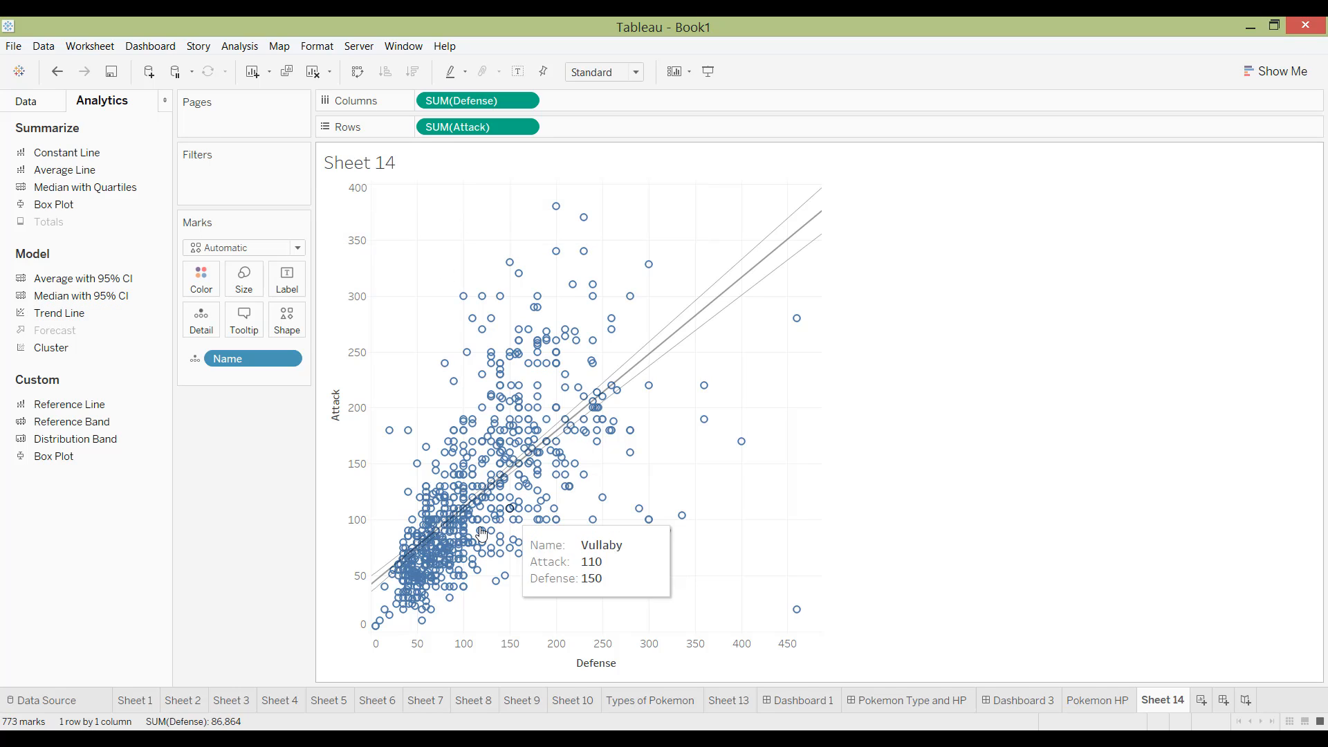
{"action": "mouse_move", "coordinate": [740, 281]}
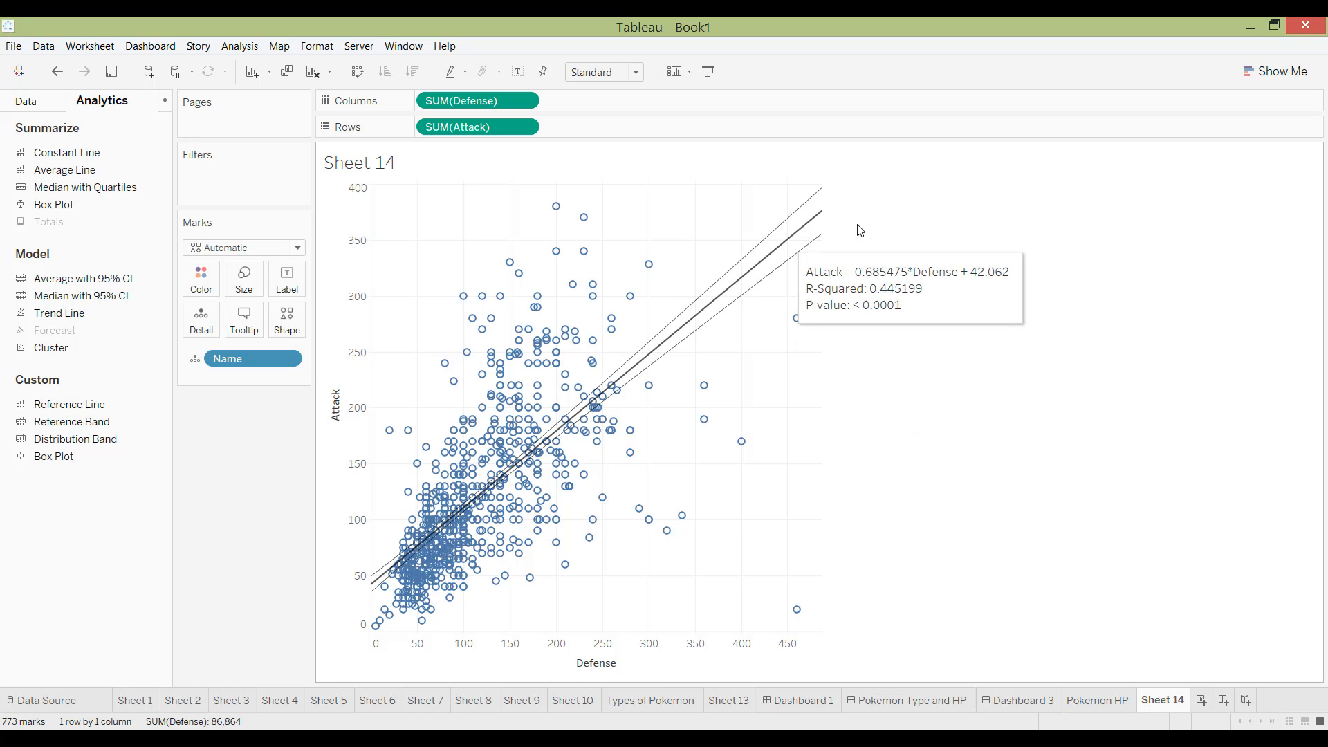
{"action": "mouse_move", "coordinate": [779, 252]}
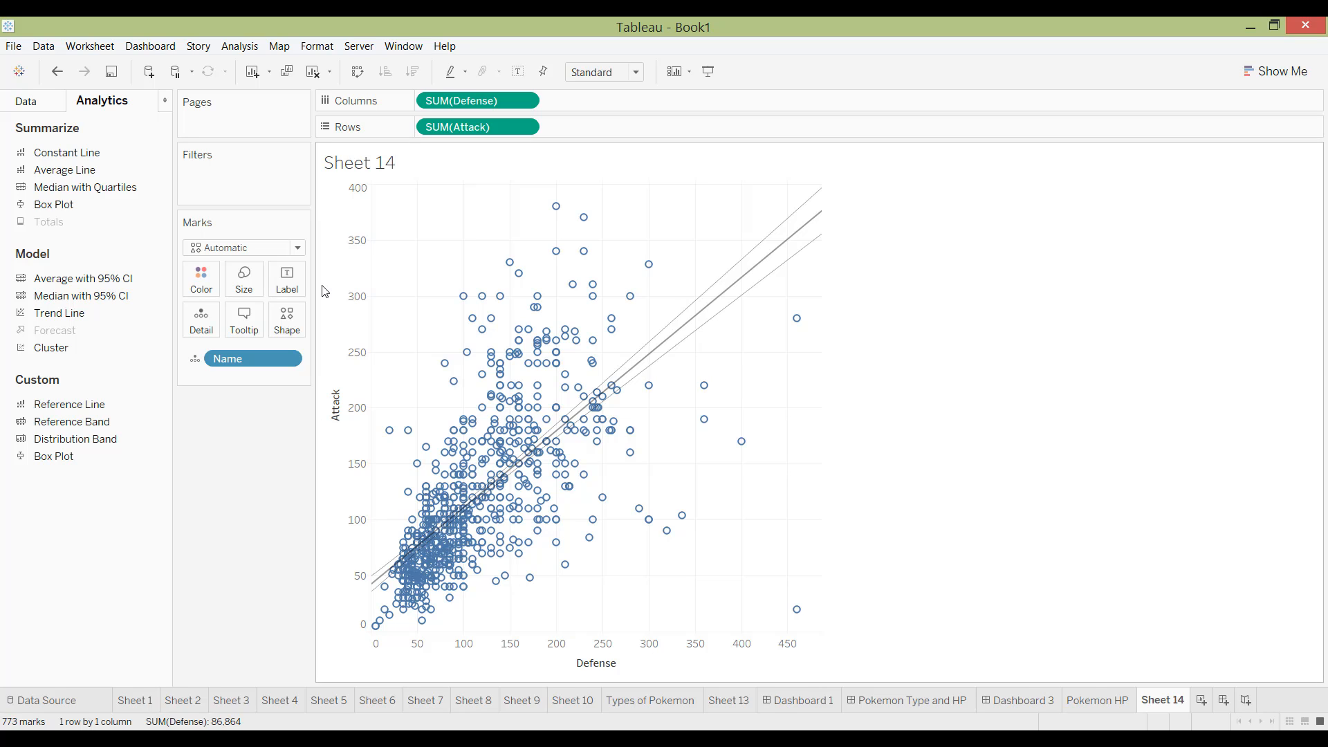
Remove the linear trend line from the scatter plot.
{"action": "left_click", "coordinate": [738, 287]}
{"action": "left_click", "coordinate": [882, 276]}
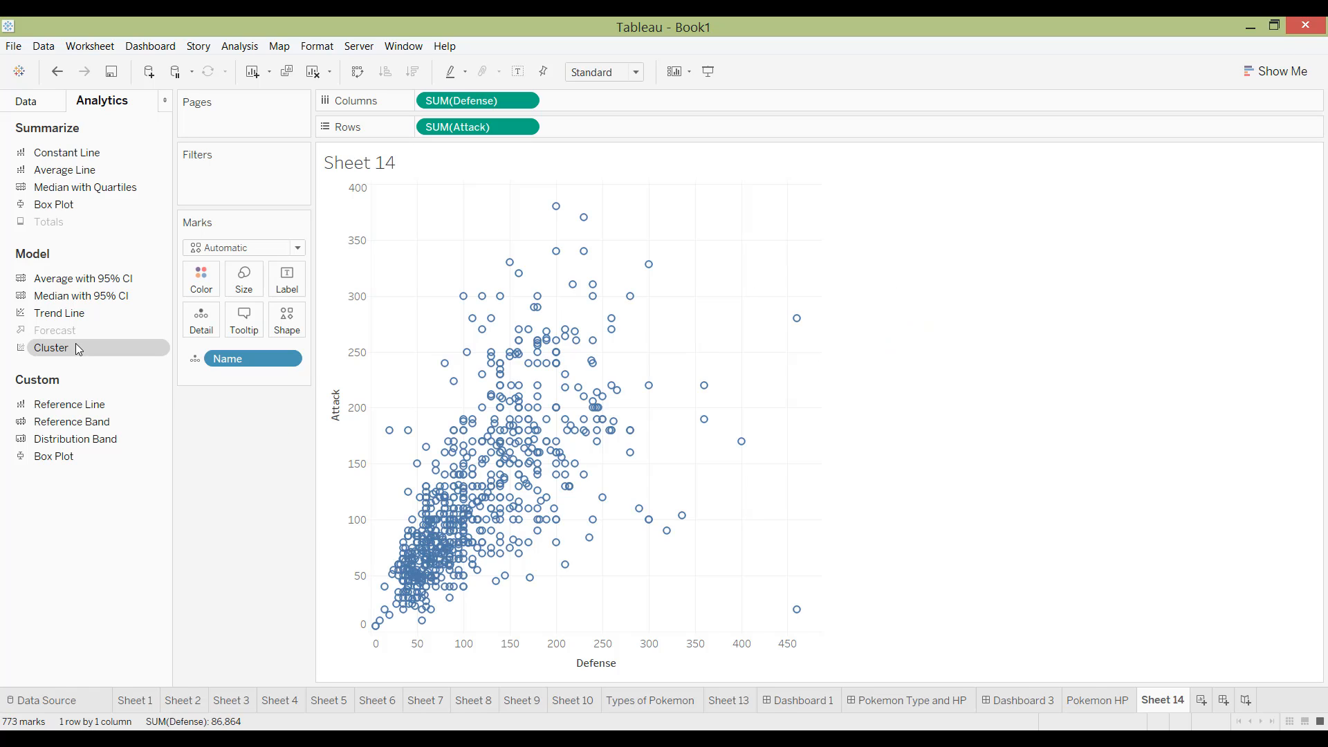
Cluster the scatter plot's marks by Attack and Defense, with the number of clusters set to 9.
{"action": "left_click_drag", "start_coordinate": [76, 343], "coordinate": [450, 204]}
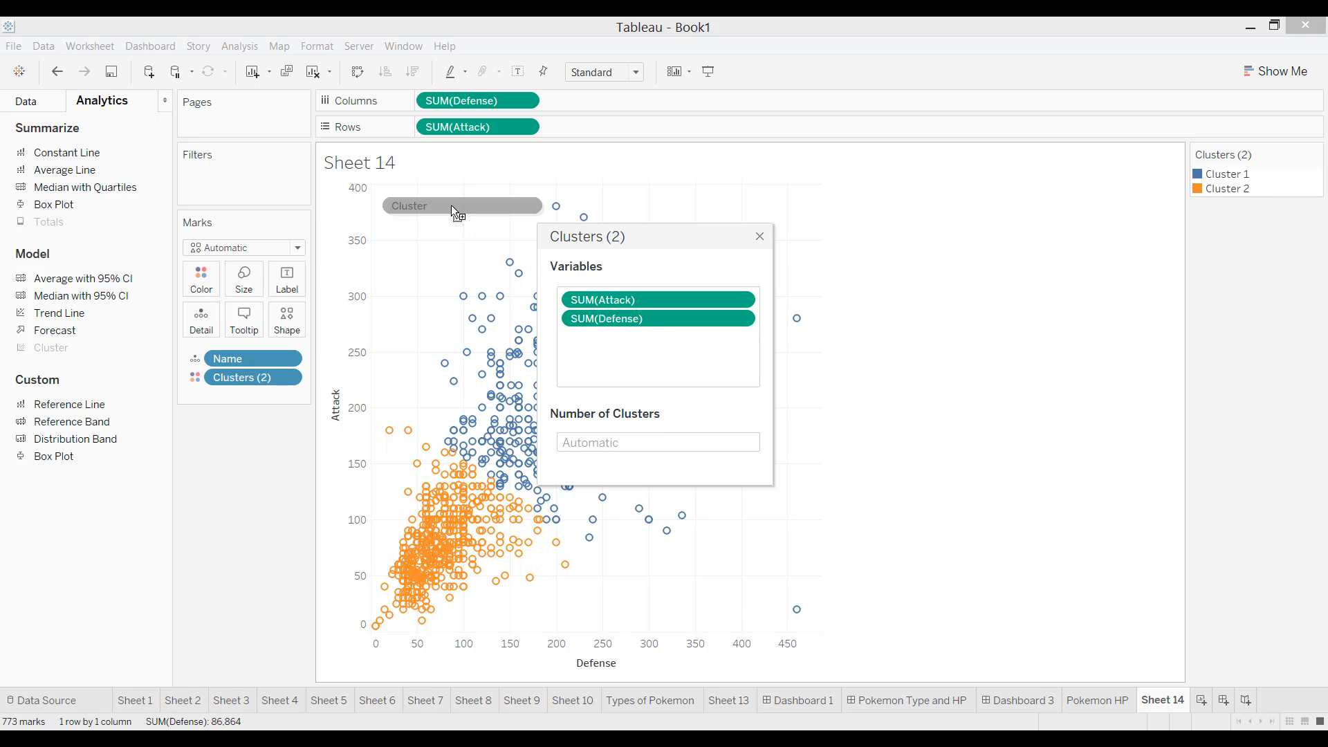
{"action": "left_click_drag", "start_coordinate": [451, 205], "coordinate": [453, 202]}
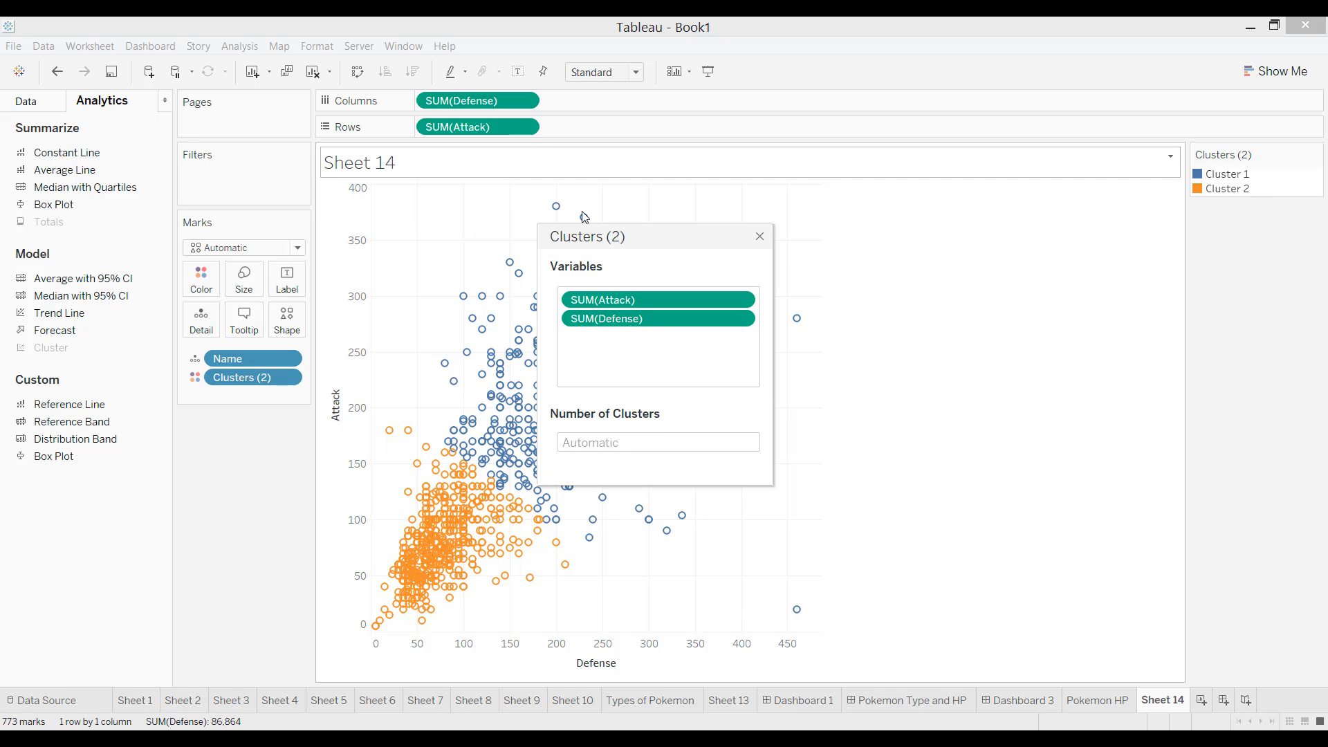
{"action": "left_click", "coordinate": [630, 446]}
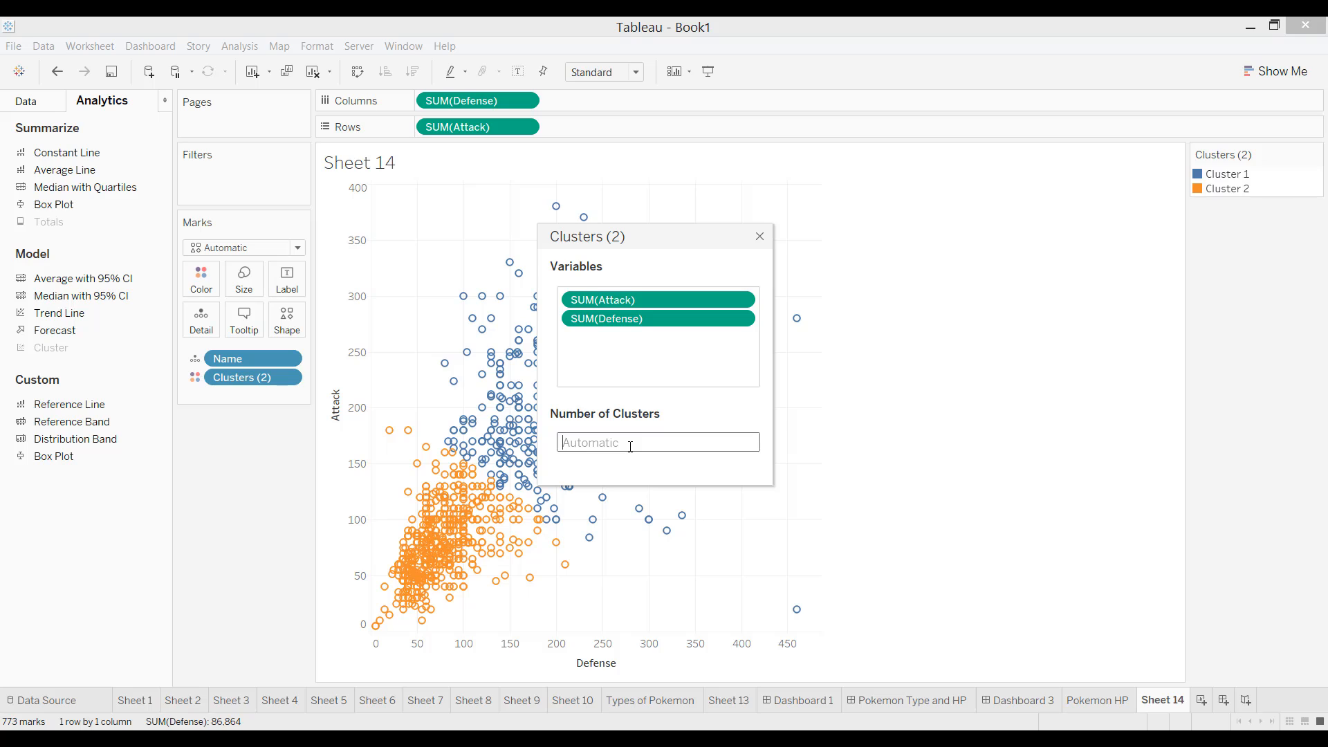
{"action": "type", "text": "9"}
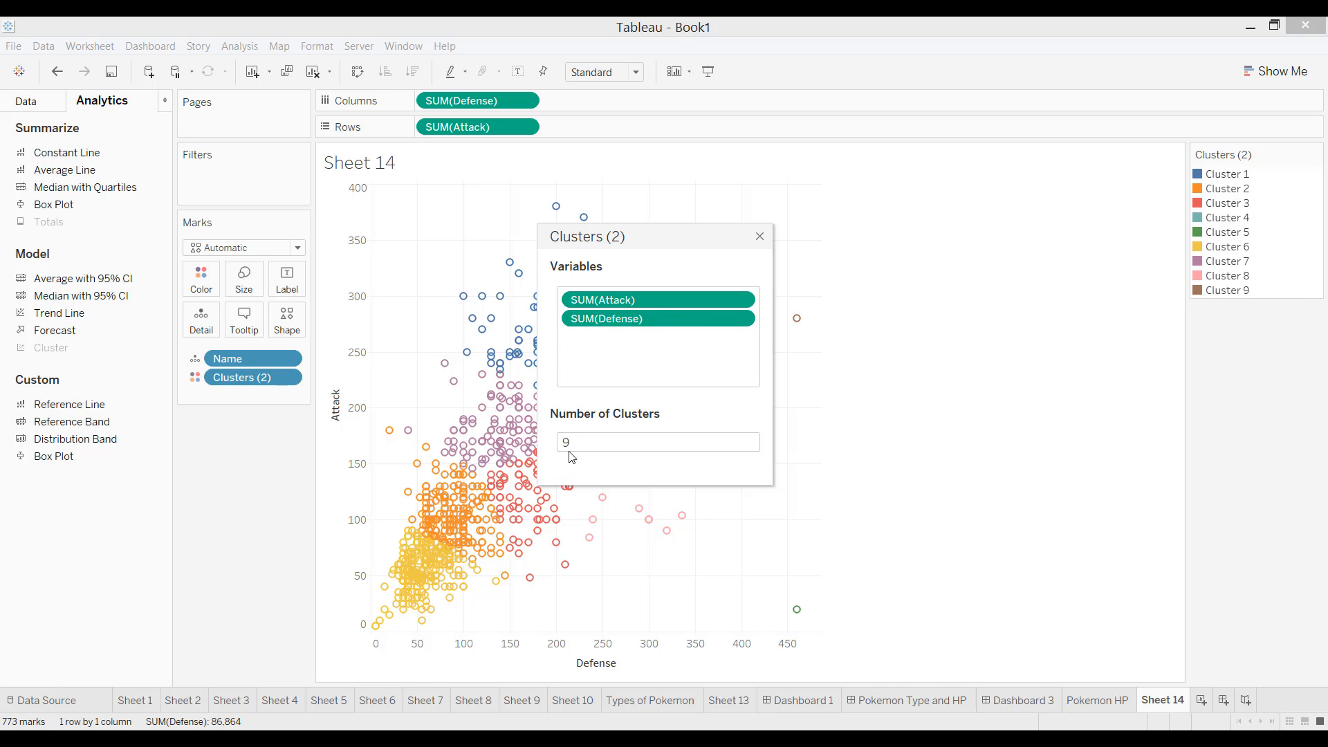
Reset the number of clusters to automatic and close the cluster settings.
{"action": "left_click_drag", "start_coordinate": [573, 444], "coordinate": [547, 444]}
{"action": "key", "text": "BackSpace"}
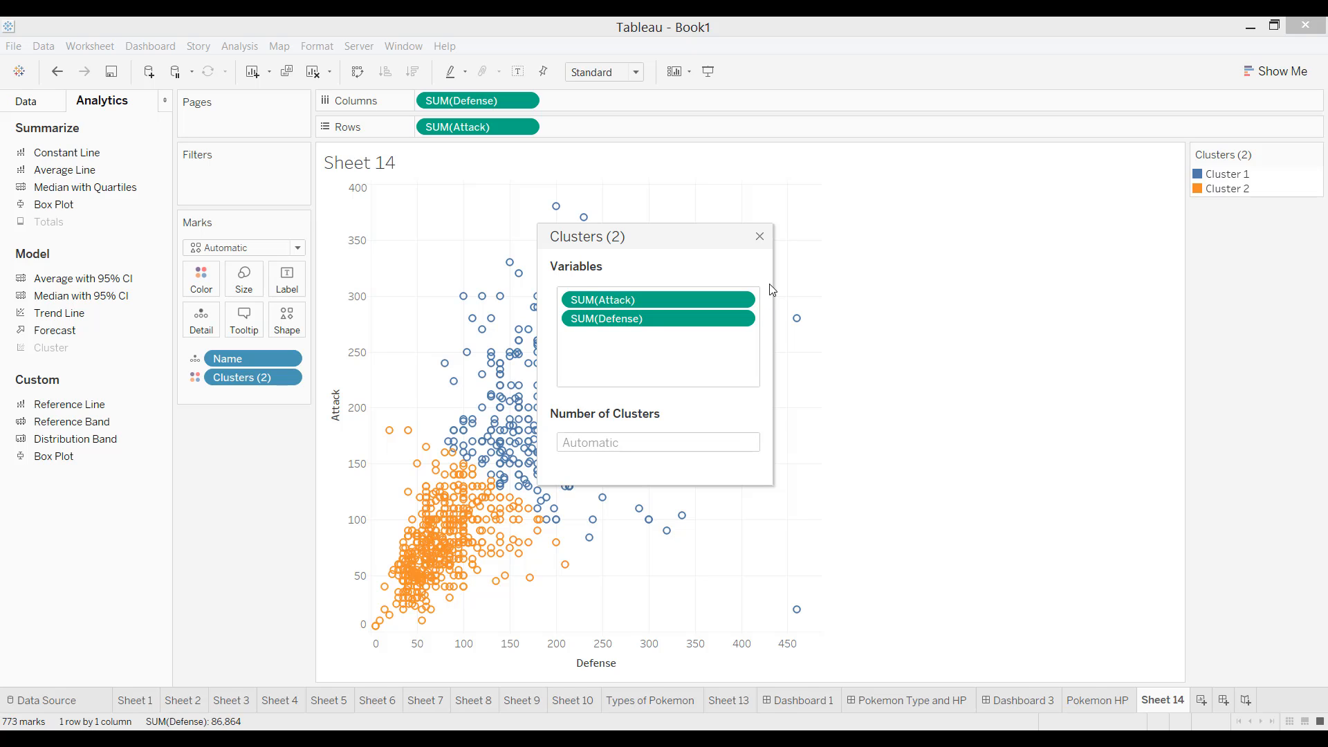
{"action": "left_click", "coordinate": [760, 238]}
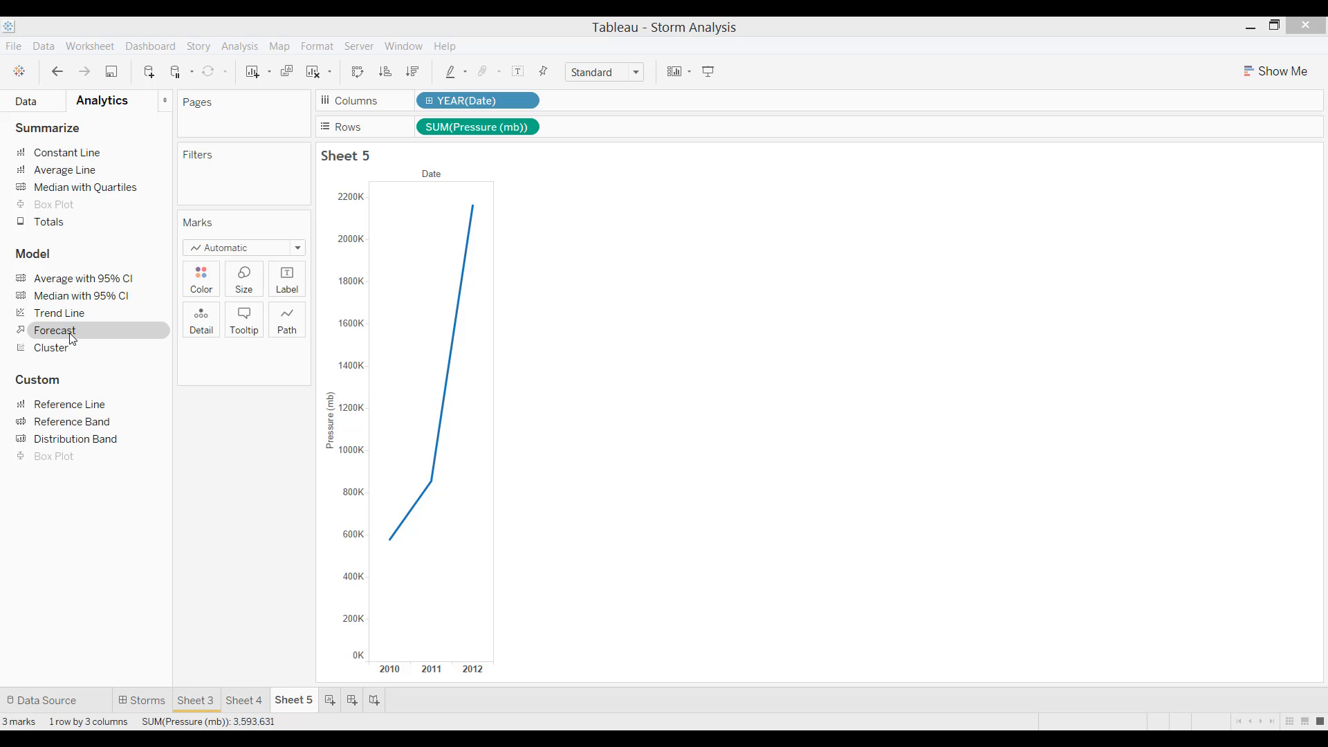
Add a forecast to the yearly Pressure (mb) line chart on Sheet 5 of the Storm Analysis workbook.
{"action": "left_click_drag", "start_coordinate": [72, 338], "coordinate": [448, 185]}
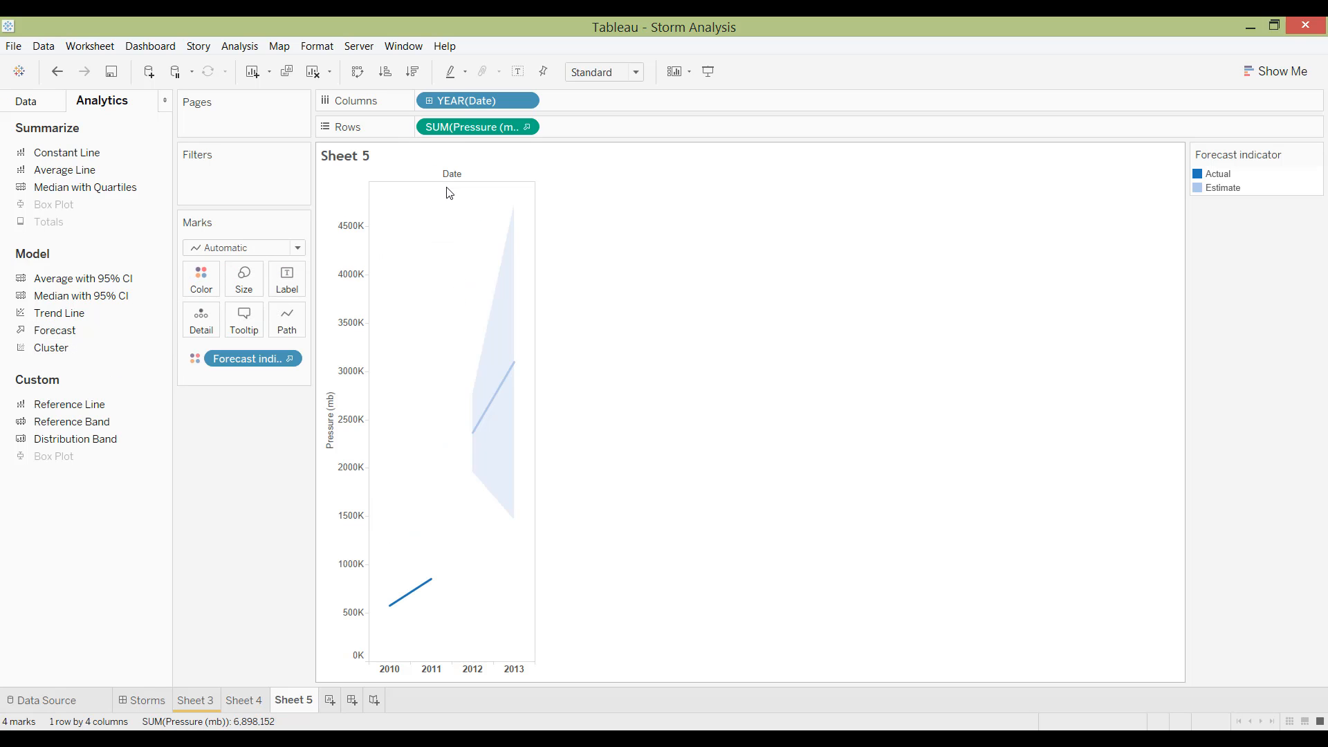
{"action": "mouse_move", "coordinate": [502, 402]}
Open the forecast's options and examine the time units available for aggregating the source data.
{"action": "left_click", "coordinate": [507, 388]}
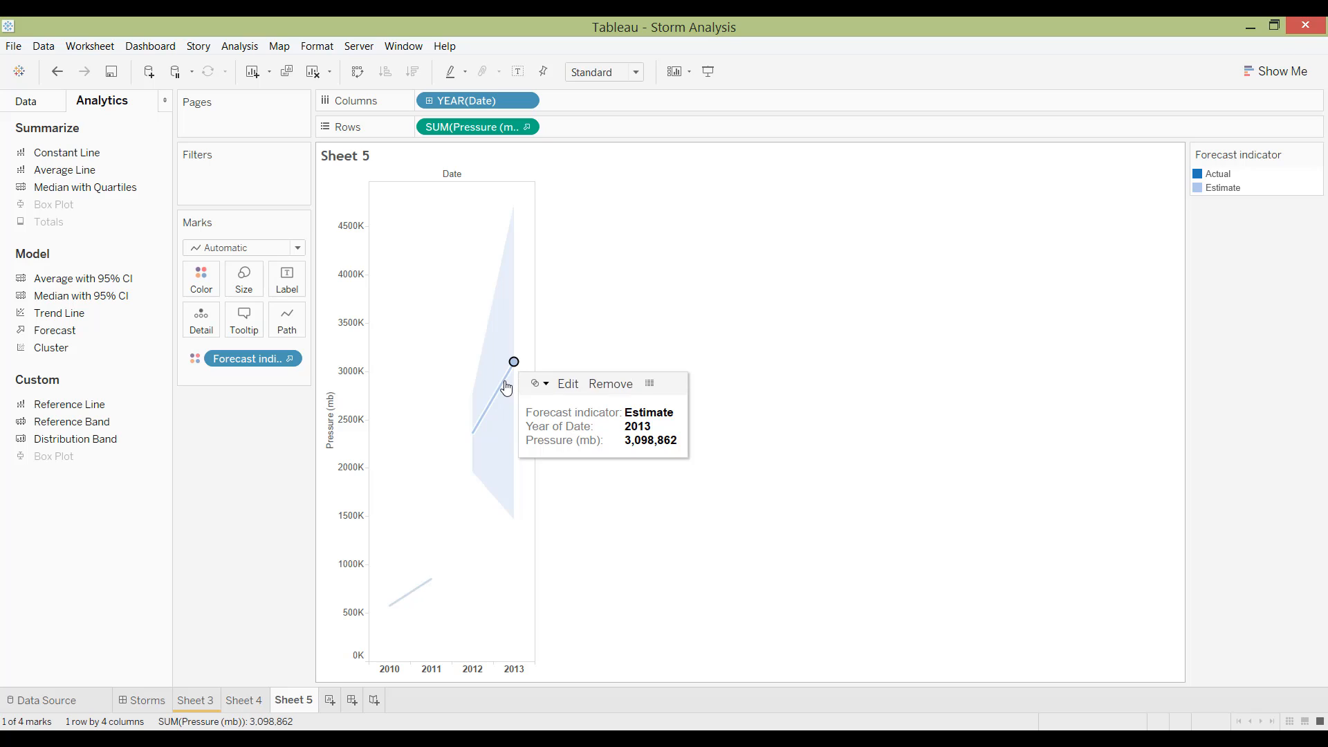
{"action": "left_click", "coordinate": [567, 383]}
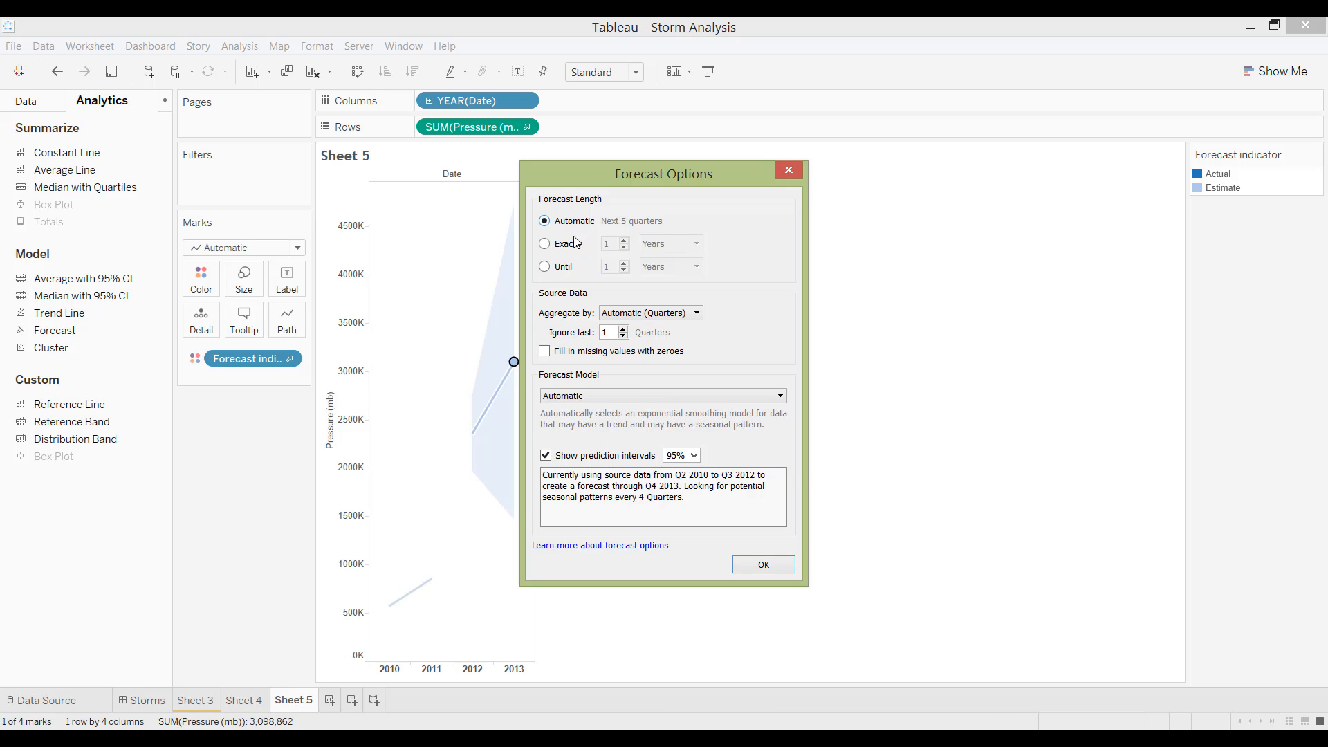
{"action": "left_click", "coordinate": [661, 315]}
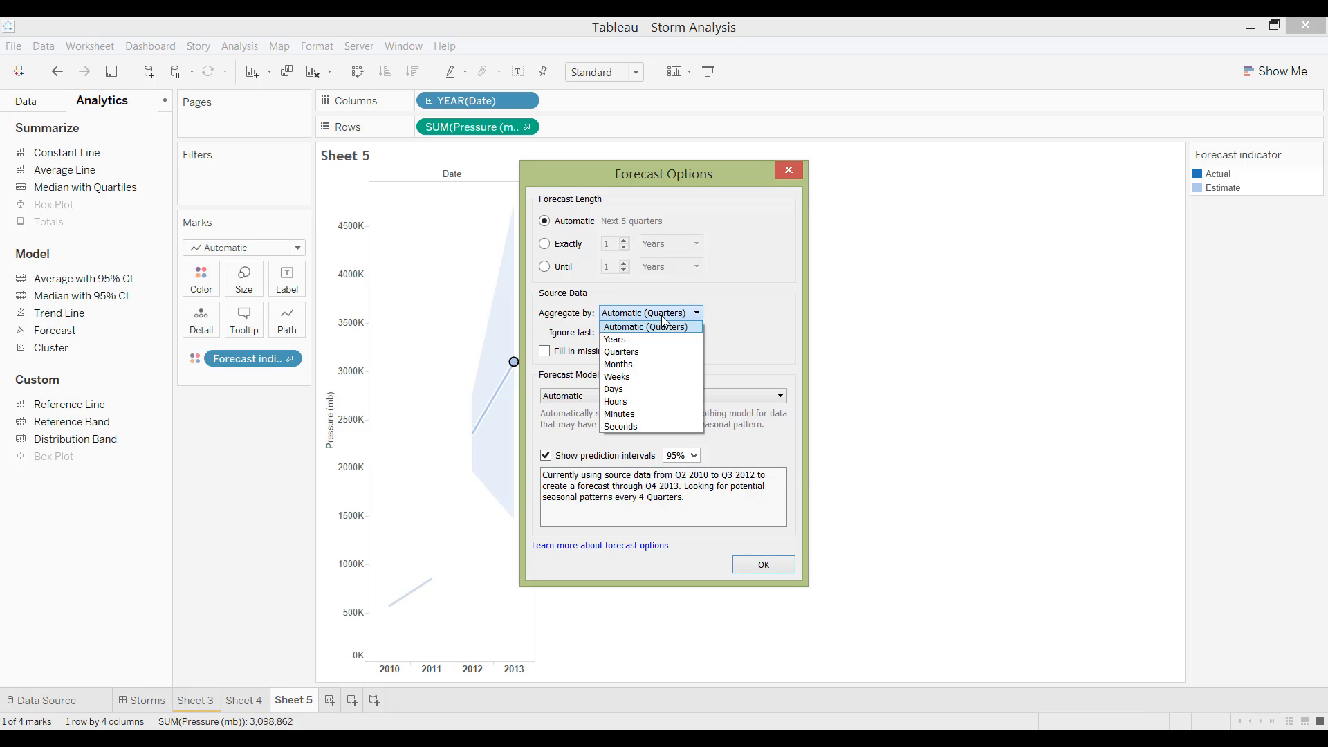
{"action": "left_click", "coordinate": [663, 320]}
{"action": "left_click", "coordinate": [662, 315]}
{"action": "left_click", "coordinate": [664, 320]}
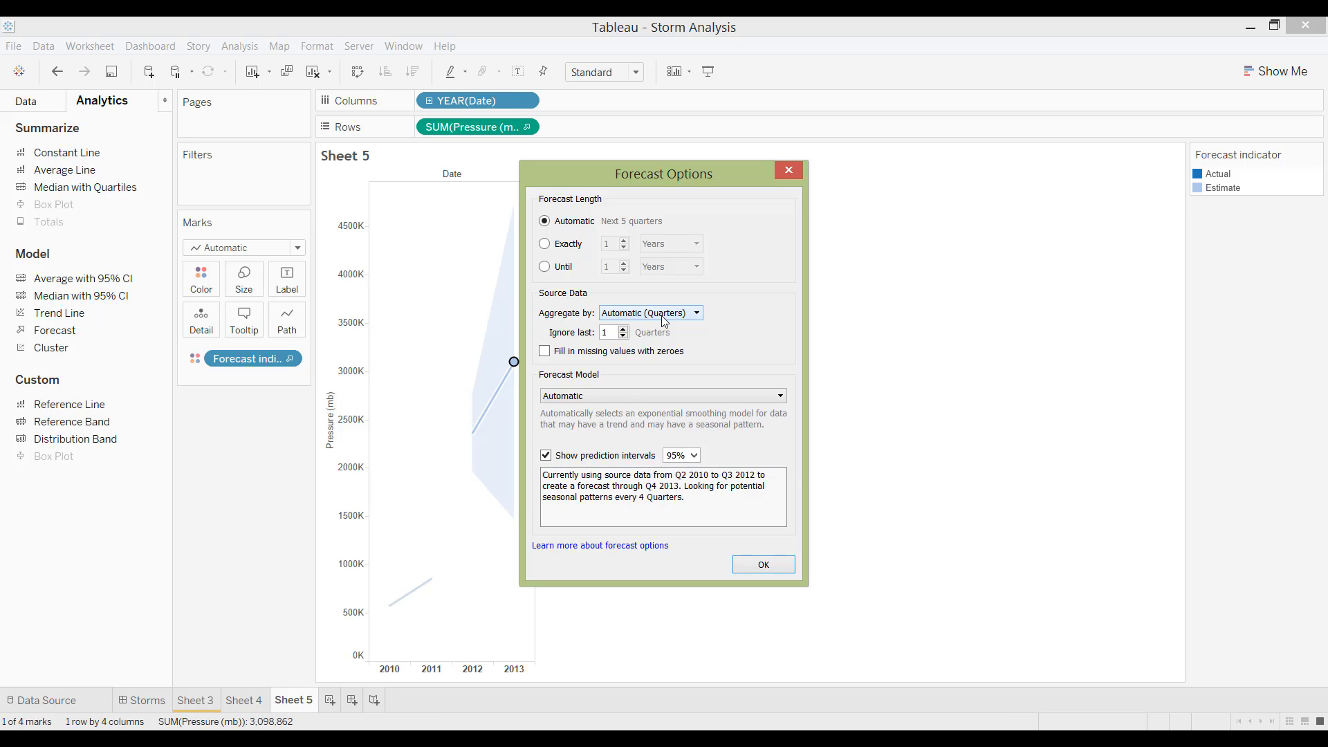
Apply a Custom forecast model to the Pressure (mb) forecast, with both Trend and Season kept at None after reviewing their choices.
{"action": "left_click", "coordinate": [620, 395]}
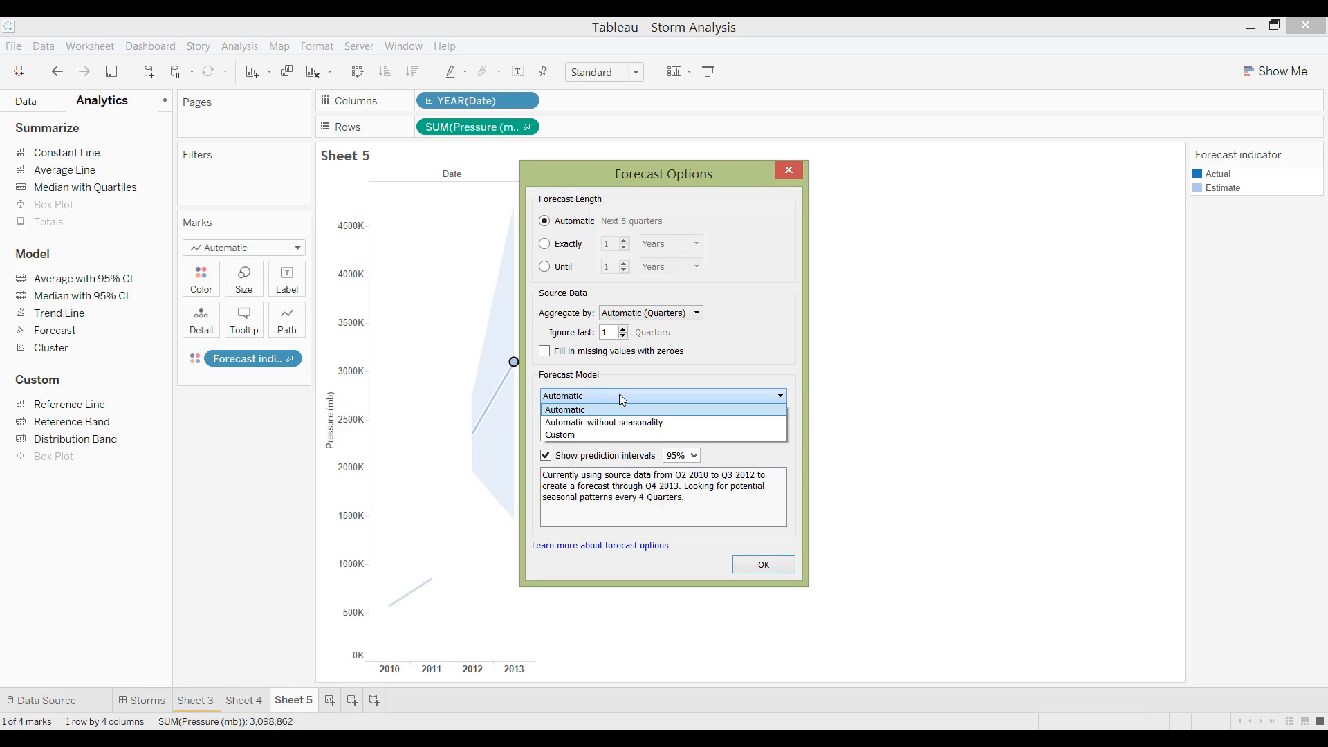
{"action": "left_click", "coordinate": [605, 434]}
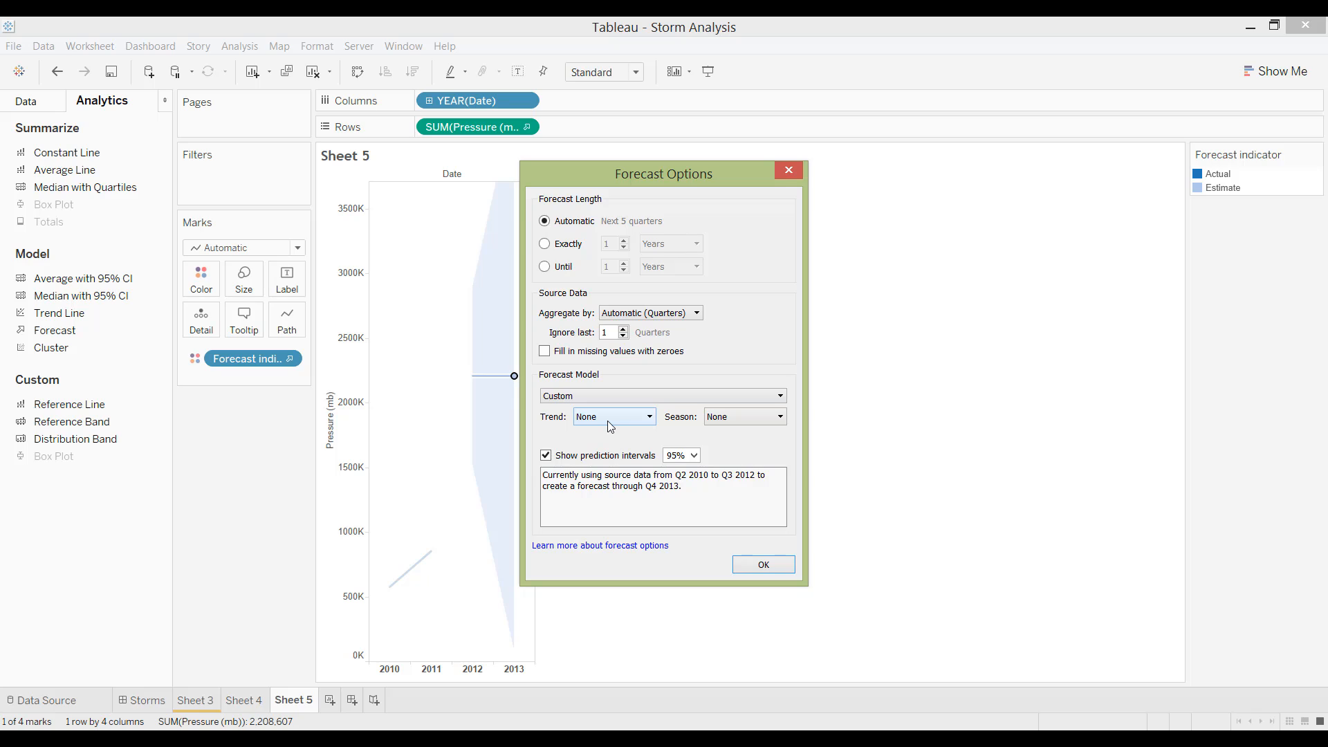
{"action": "left_click", "coordinate": [610, 418]}
{"action": "left_click", "coordinate": [608, 424]}
{"action": "left_click", "coordinate": [609, 420]}
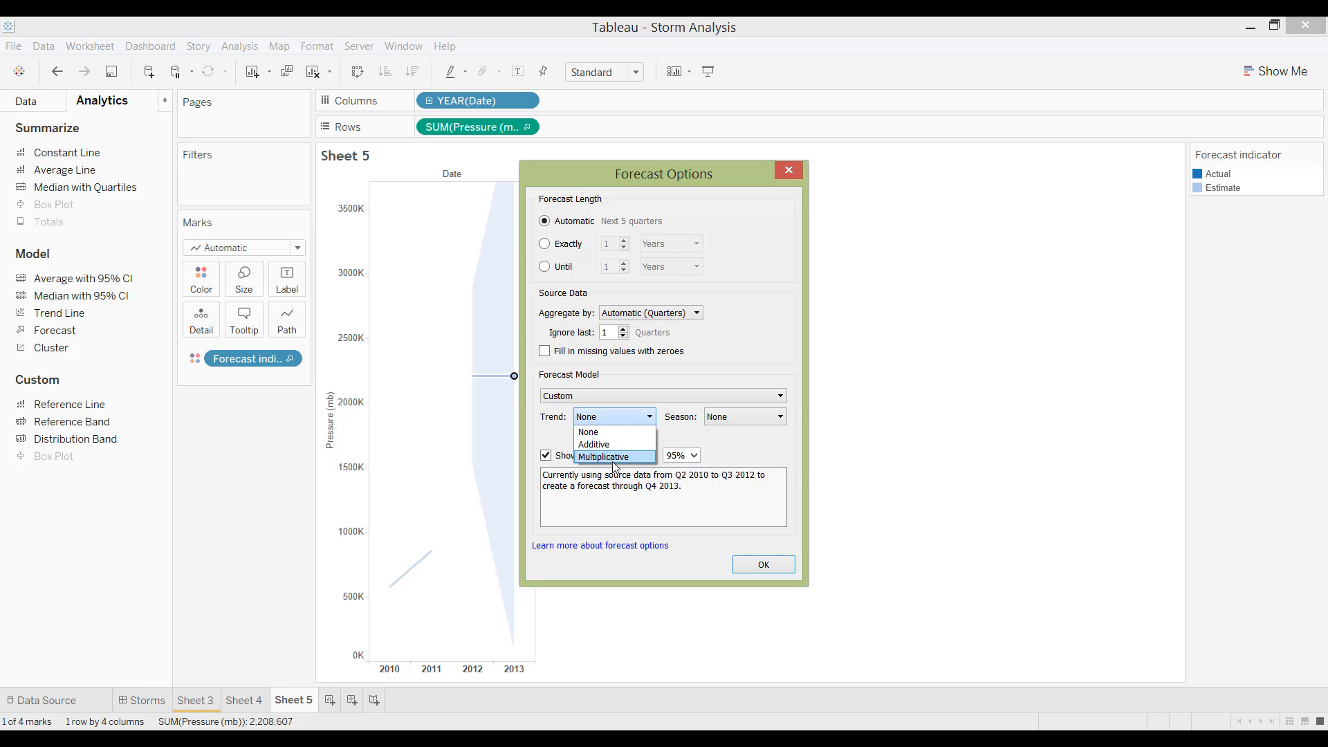
{"action": "left_click", "coordinate": [778, 416]}
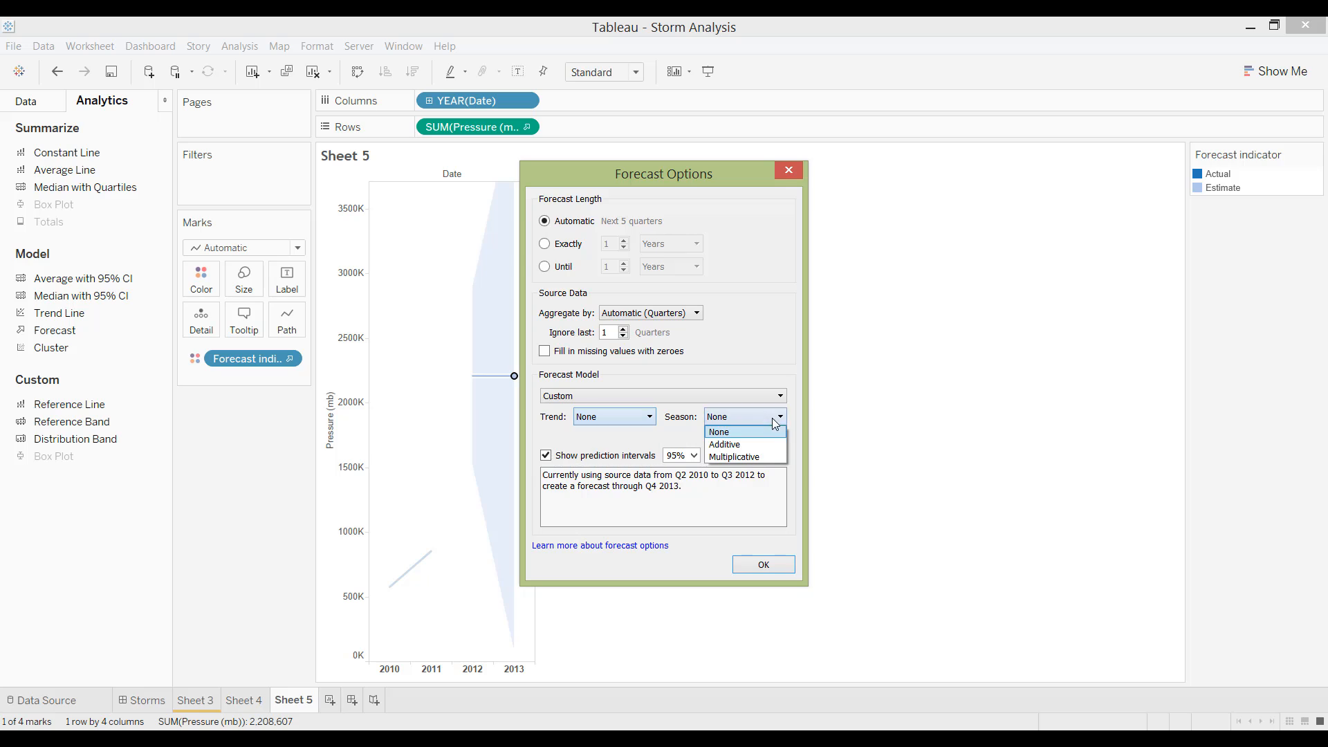
{"action": "left_click", "coordinate": [586, 423]}
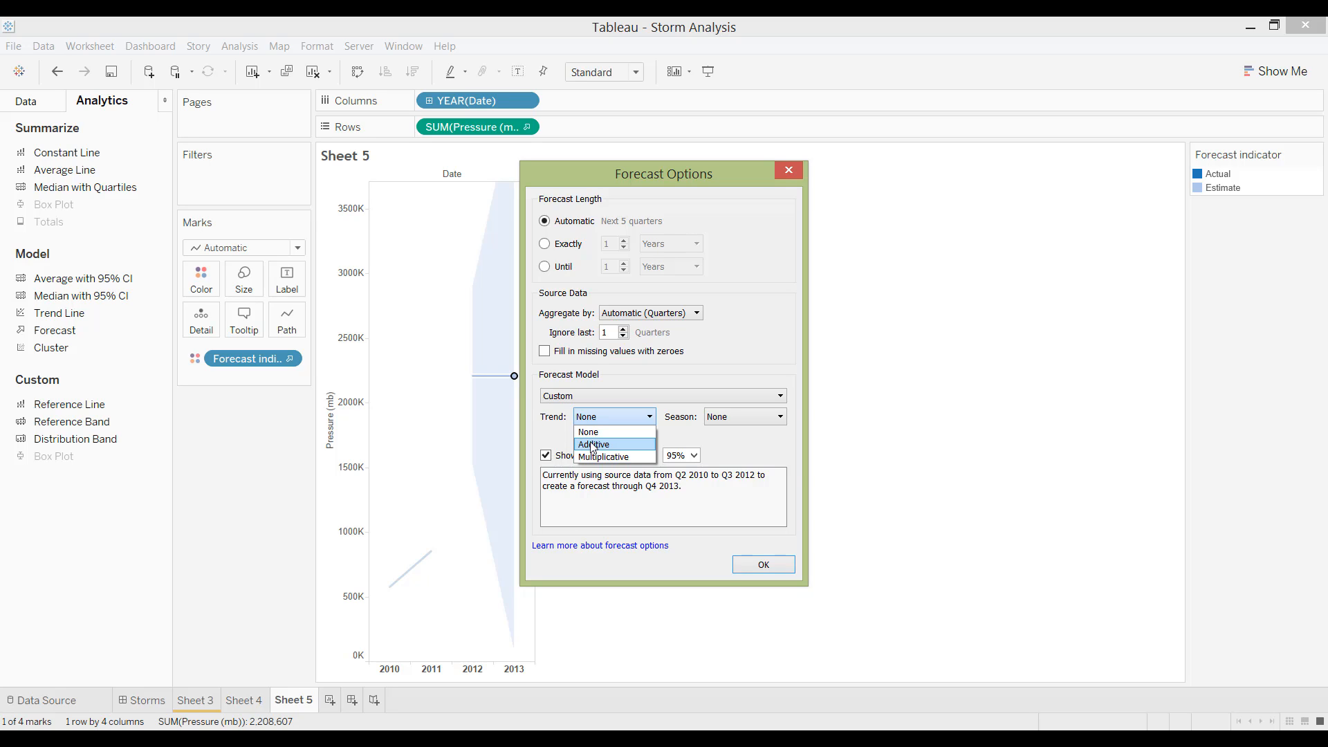
{"action": "left_click", "coordinate": [777, 565]}
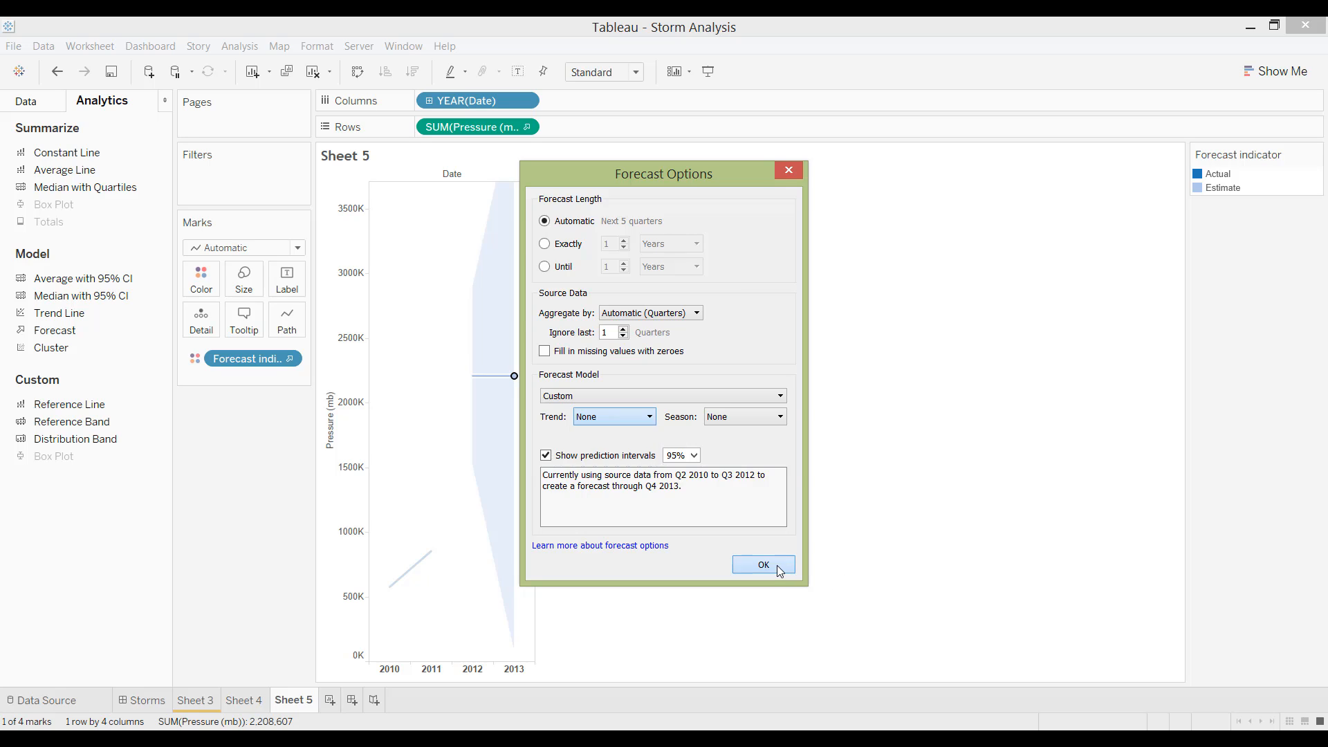